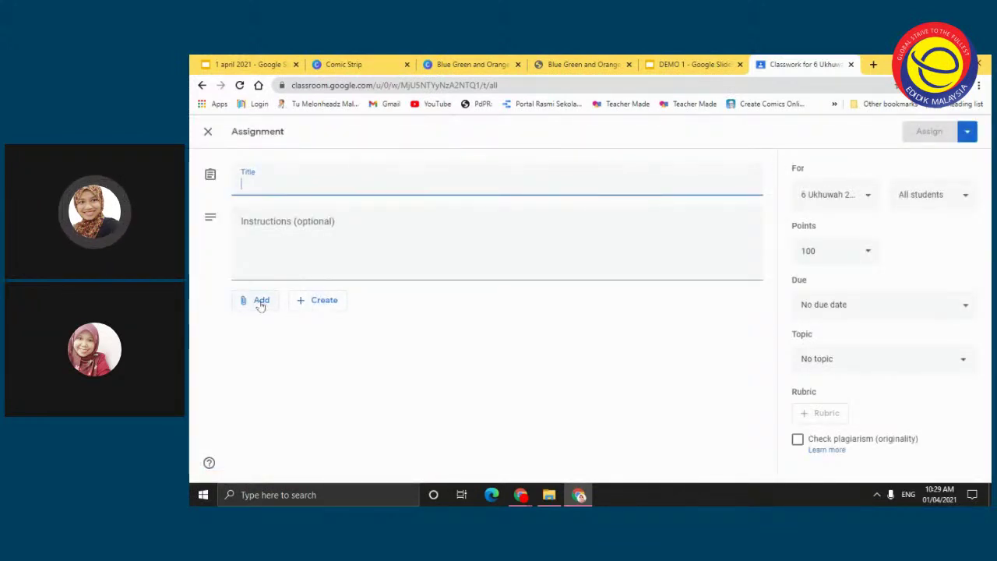
# Attach the DEMO 1 presentation from Google Drive to the new assignment and view its student access options.
pyautogui.click(262, 304)
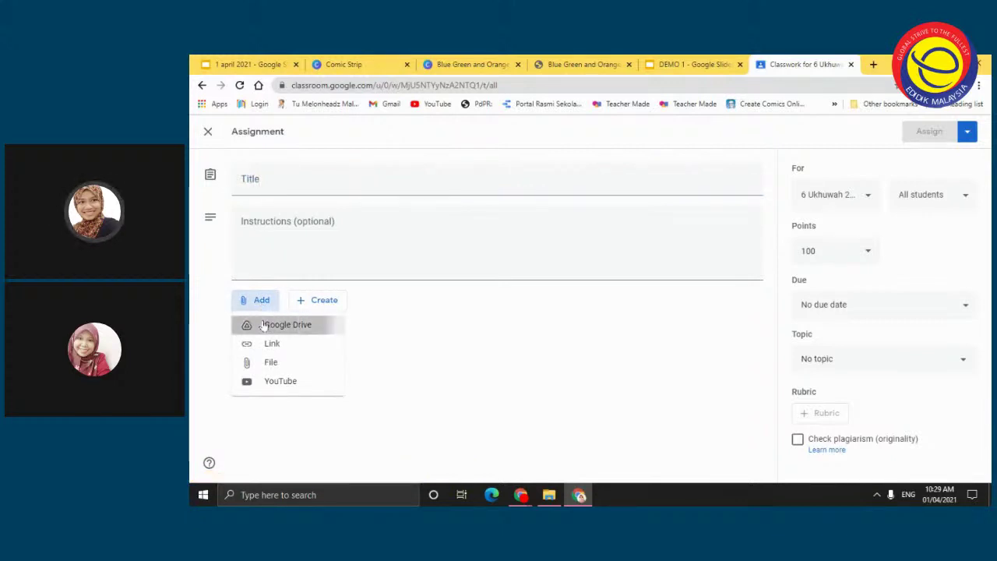
pyautogui.click(265, 325)
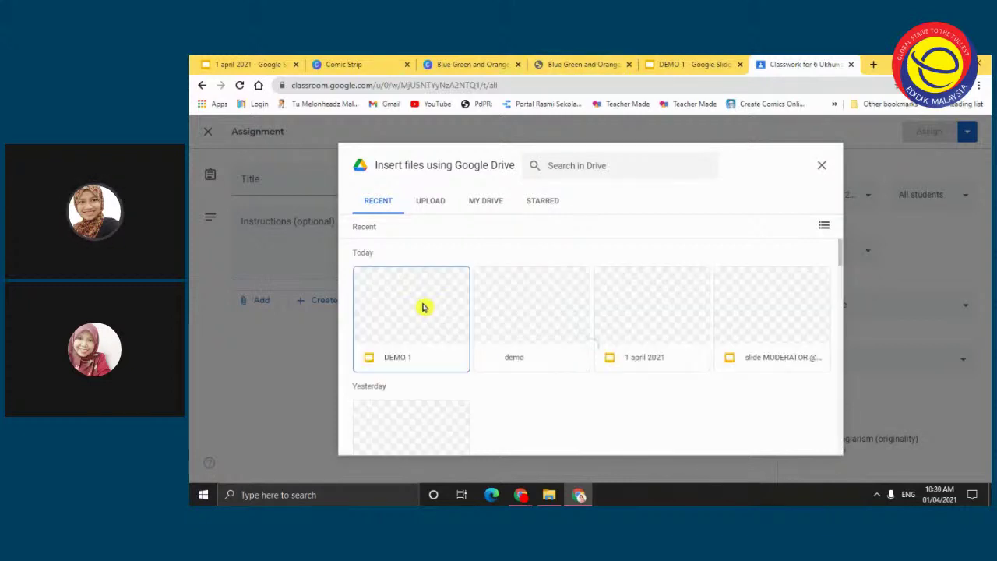
pyautogui.click(429, 321)
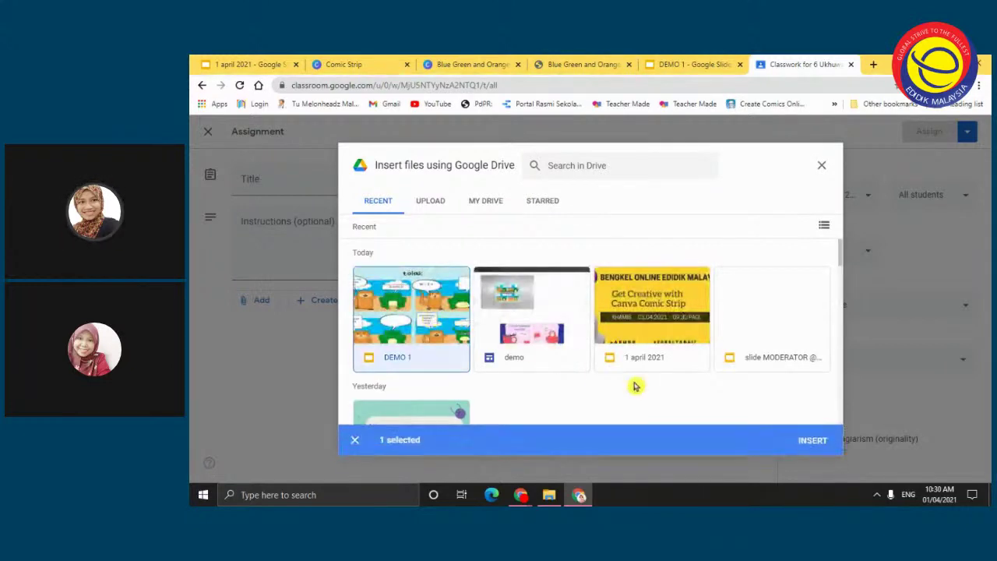
pyautogui.click(823, 446)
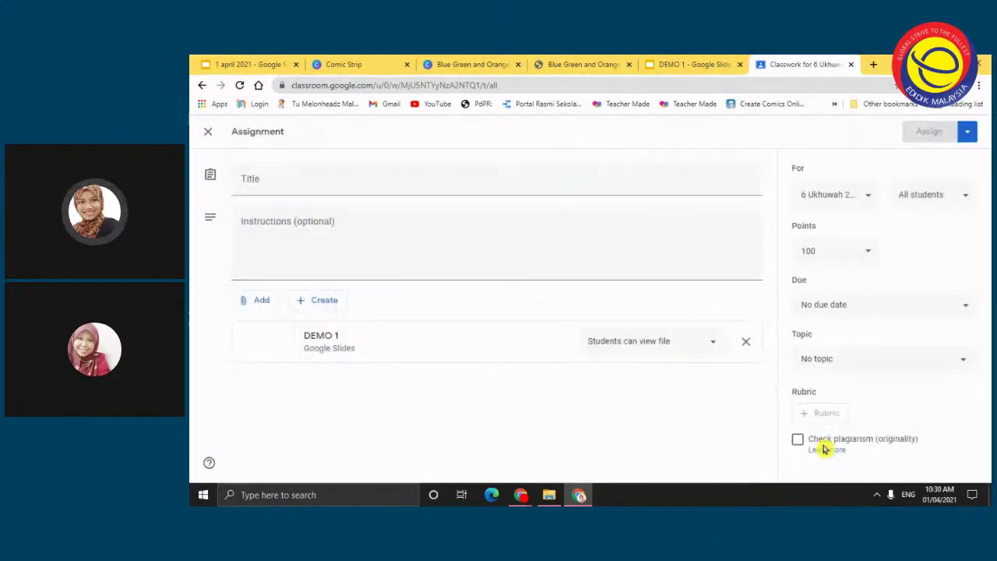
pyautogui.click(649, 346)
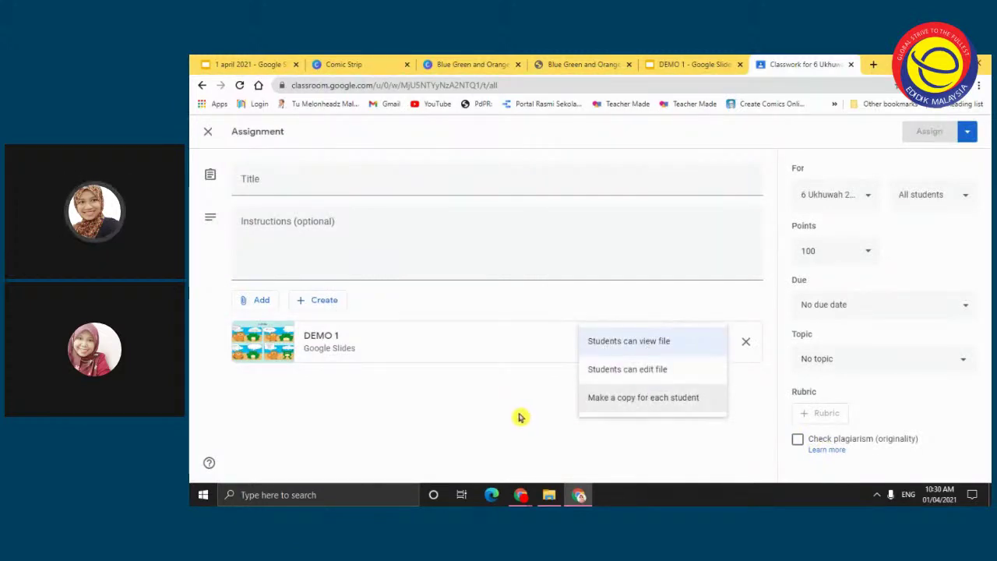
pyautogui.click(515, 416)
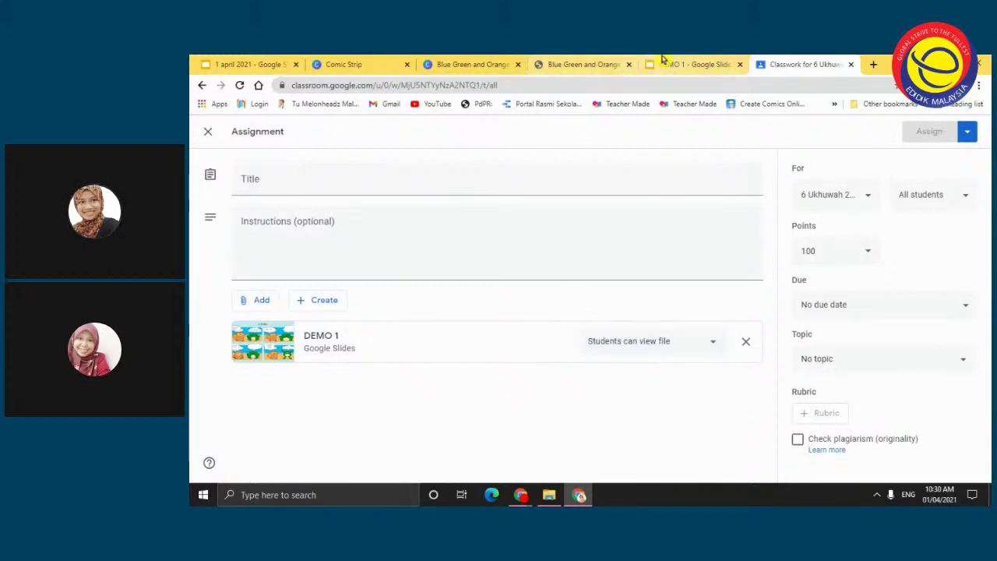
# Close the Classroom assignment page and view the sharing settings of the DEMO 1 presentation.
pyautogui.click(851, 64)
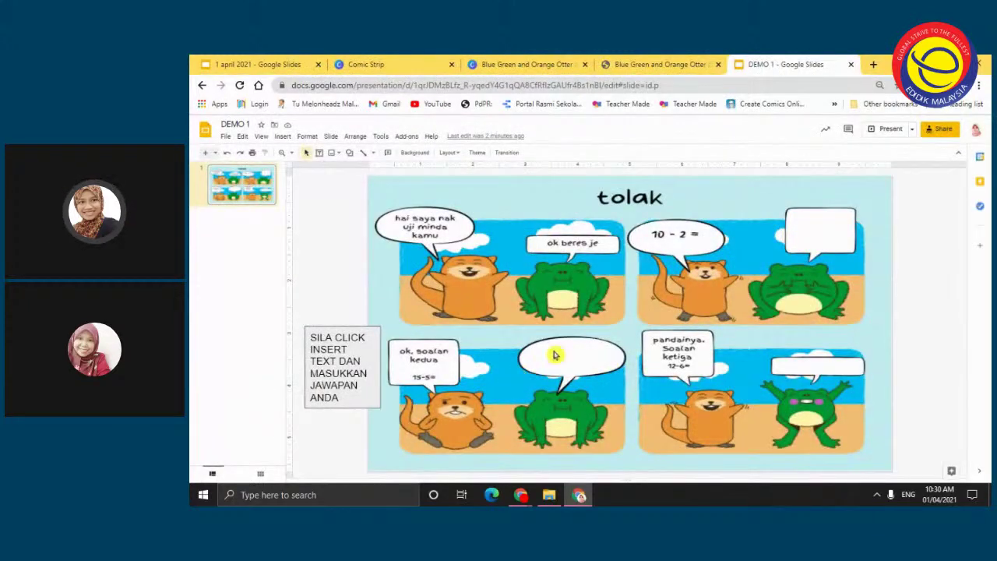
pyautogui.click(943, 130)
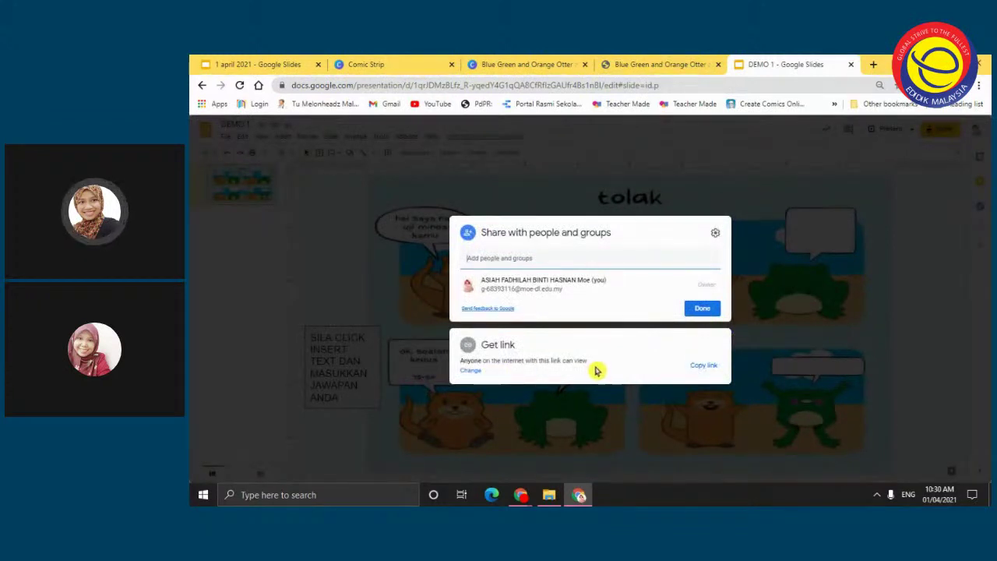
pyautogui.click(917, 248)
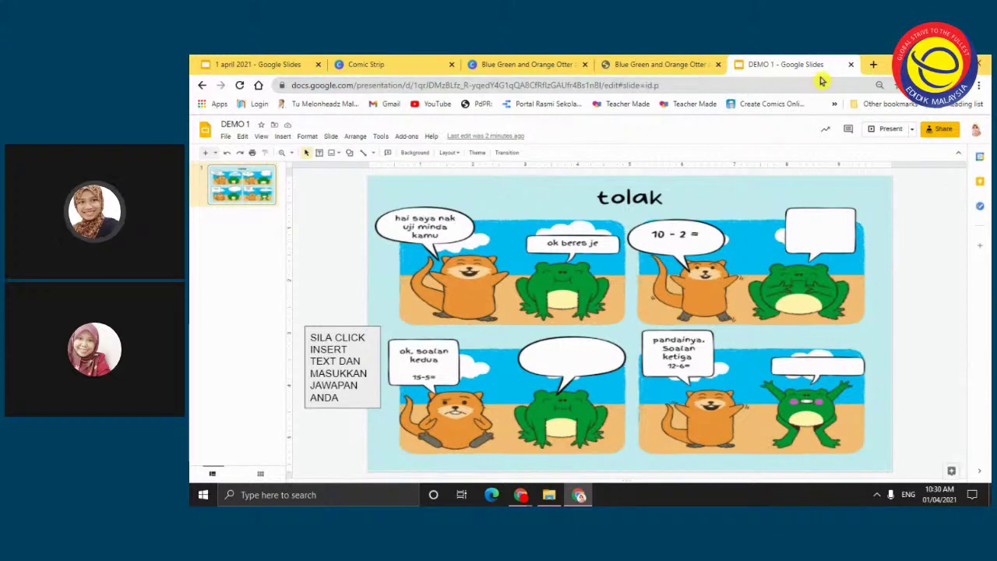
# Search the web for live worksheet in a new browser tab and open the Liveworksheets.com site.
pyautogui.click(871, 66)
pyautogui.write('Li')
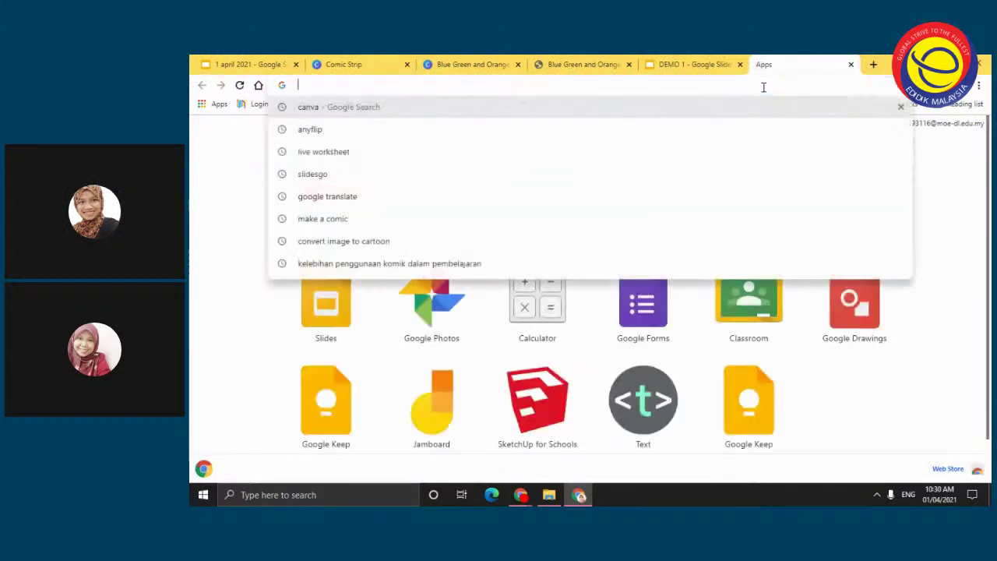
pyautogui.write('VE')
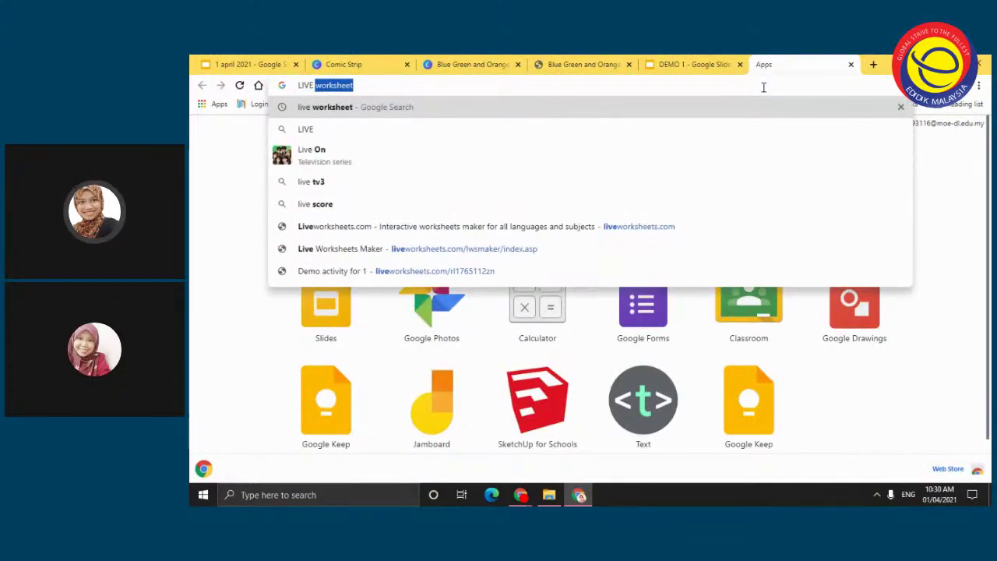
pyautogui.press('Return')
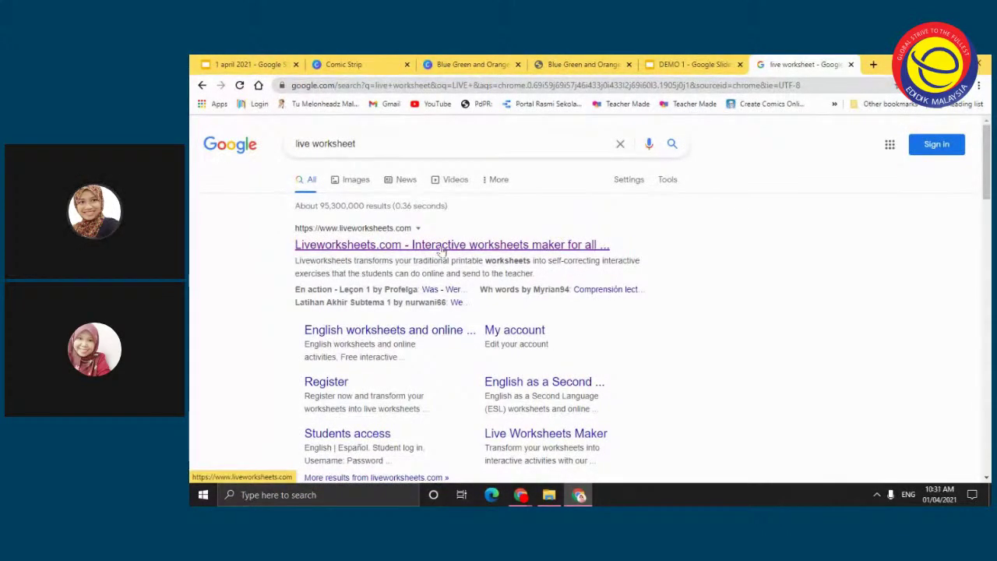
pyautogui.click(423, 248)
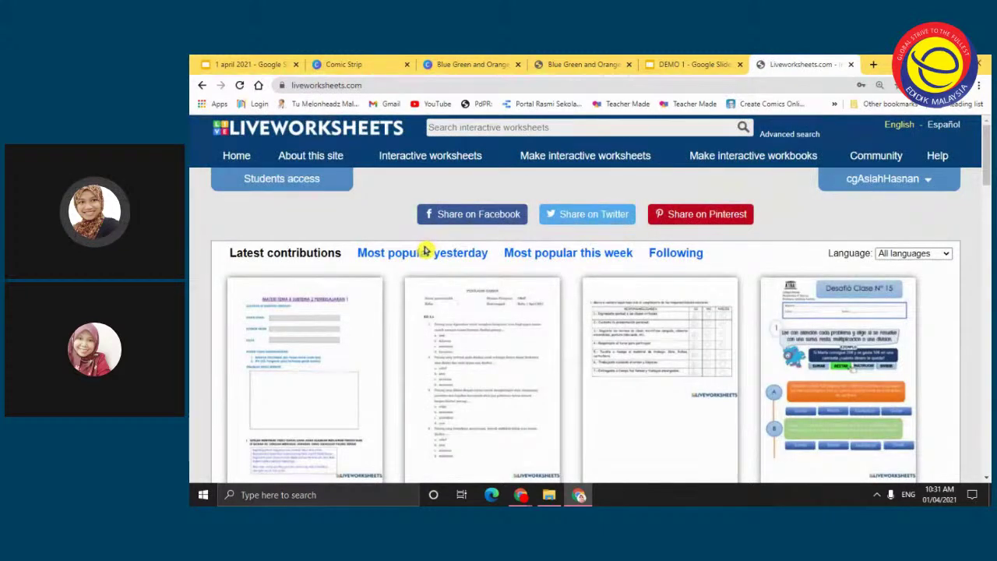
# Open the Liveworksheets page for making interactive worksheets.
pyautogui.click(883, 181)
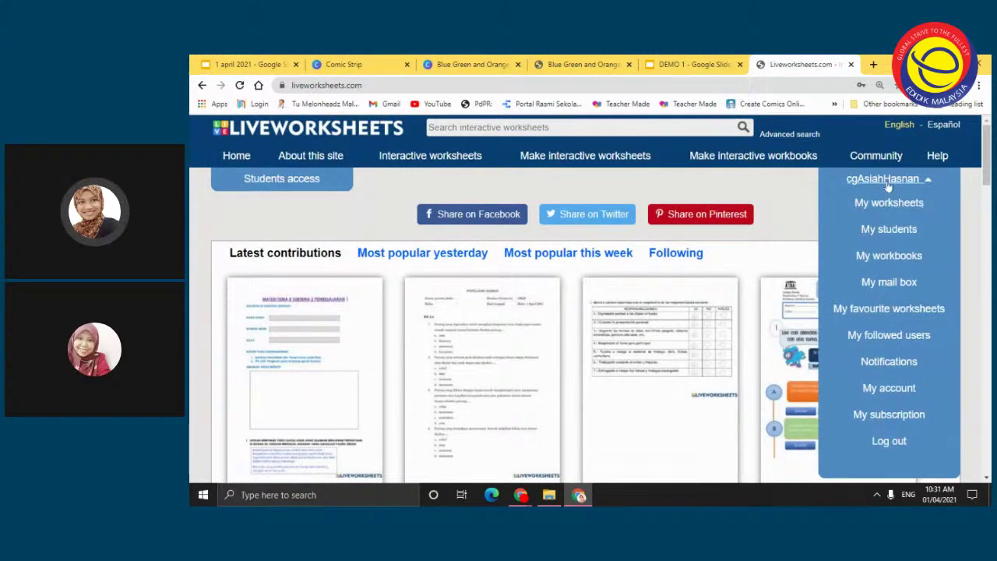
pyautogui.click(885, 182)
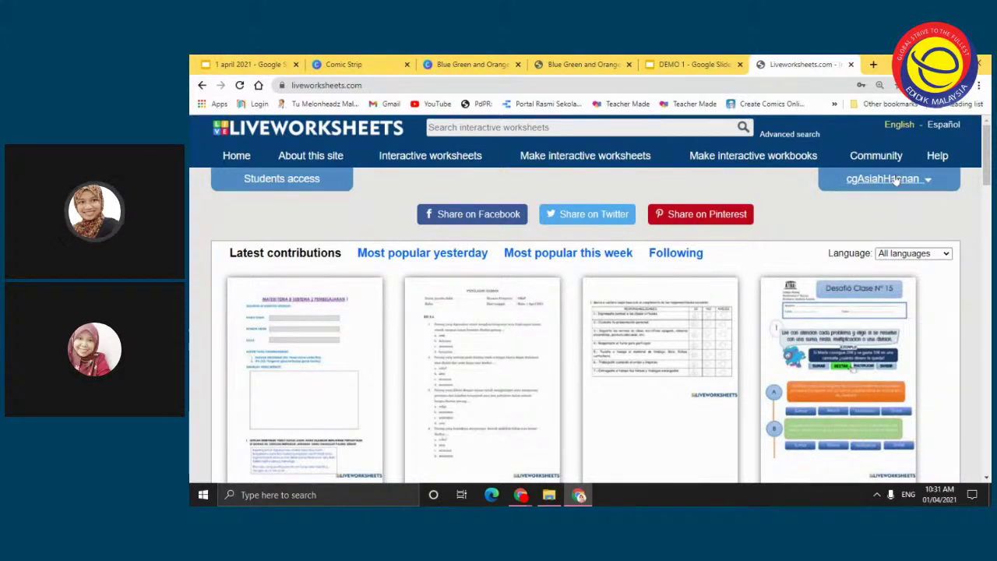
pyautogui.moveTo(599, 164)
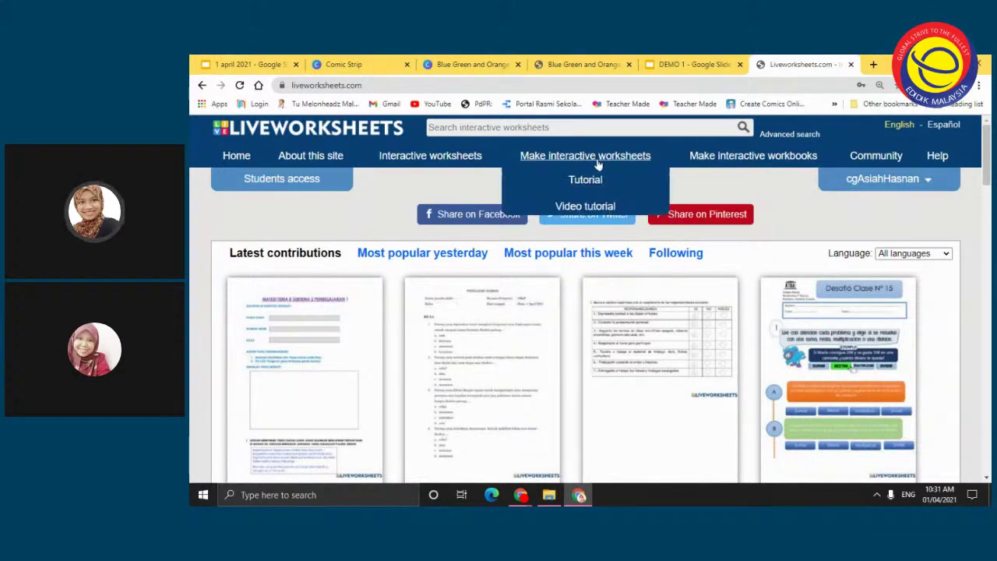
pyautogui.click(590, 234)
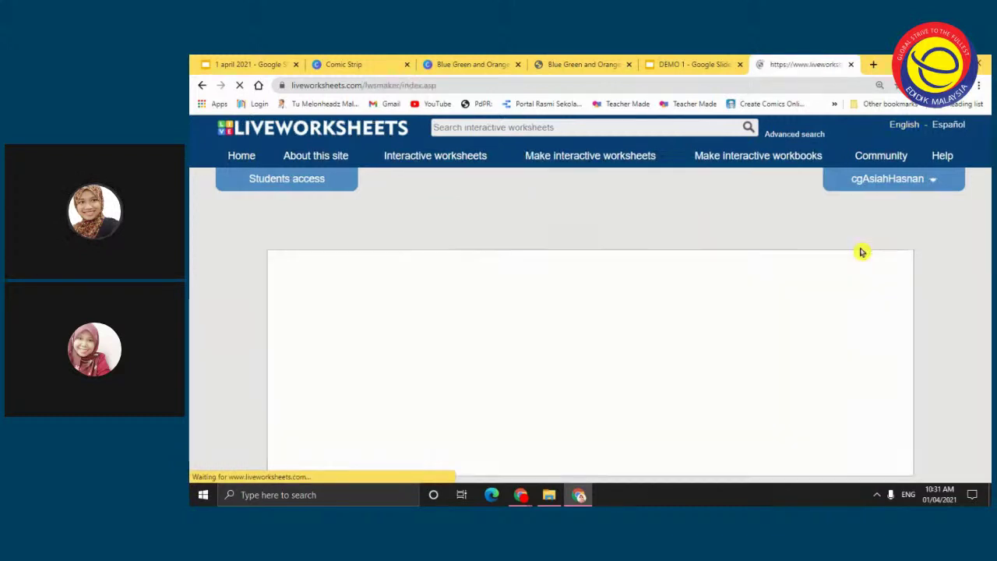
# Upload the image "Blue Green and Orange Otter and Frog Animal 4 Panel Comic Strip" from Downloads as the worksheet.
pyautogui.click(521, 341)
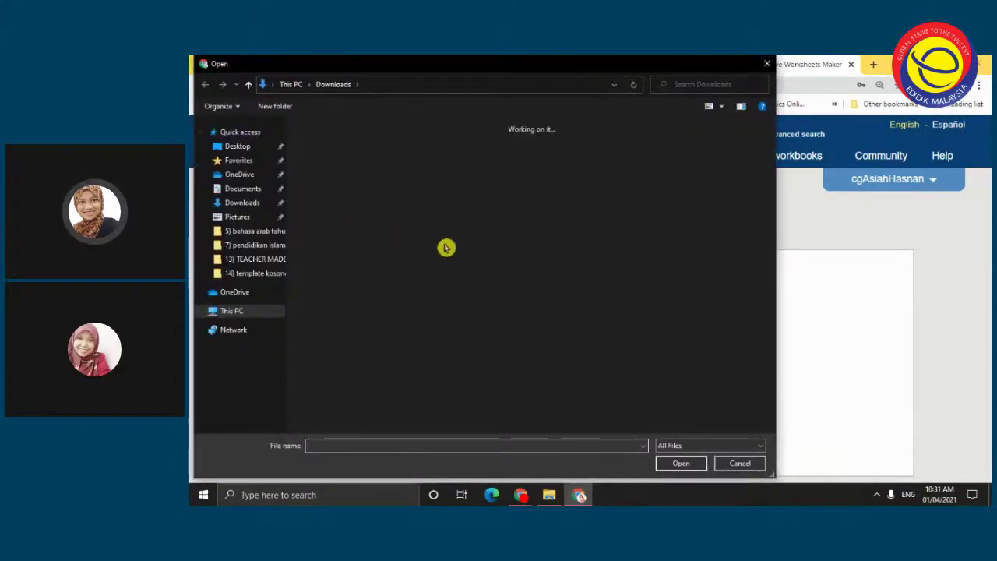
pyautogui.click(459, 269)
pyautogui.scroll(-15, 459, 284)
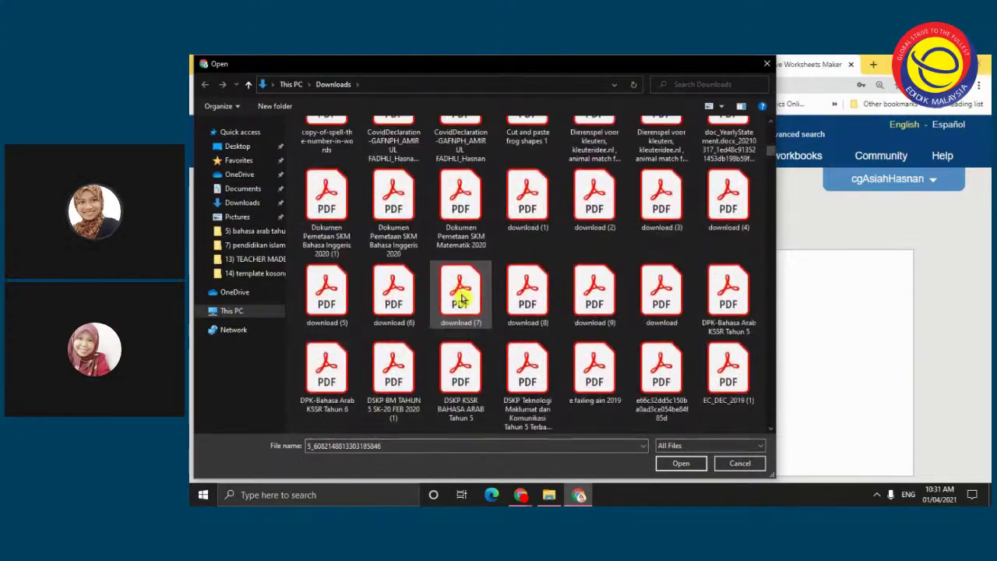
pyautogui.moveTo(774, 205); pyautogui.dragTo(772, 350)
pyautogui.click(405, 160)
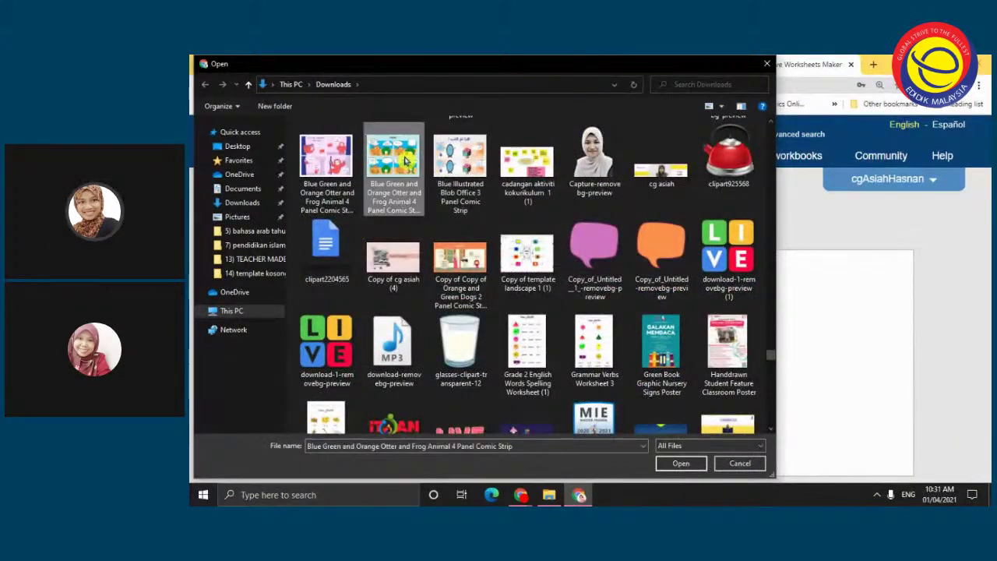
pyautogui.click(681, 462)
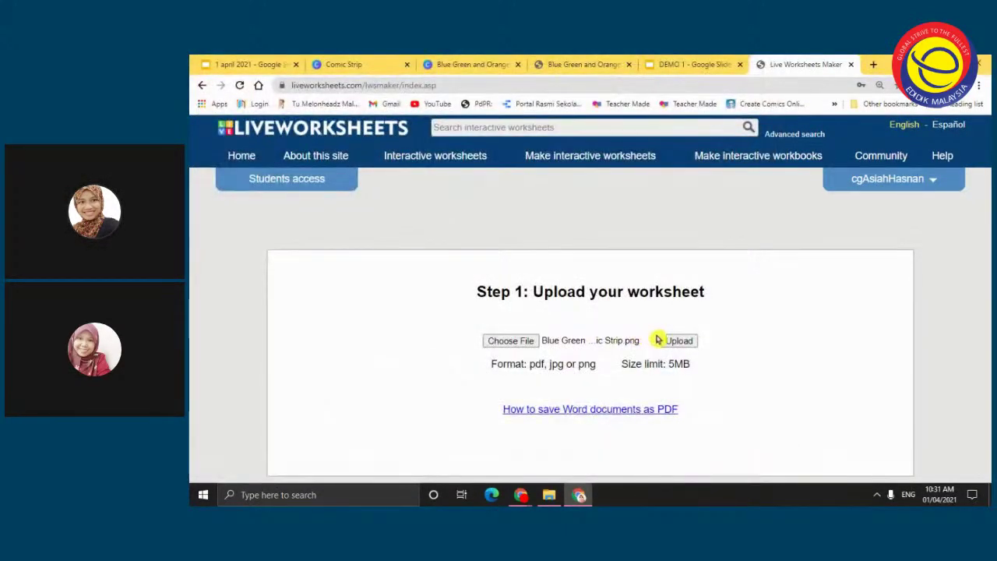
pyautogui.click(678, 342)
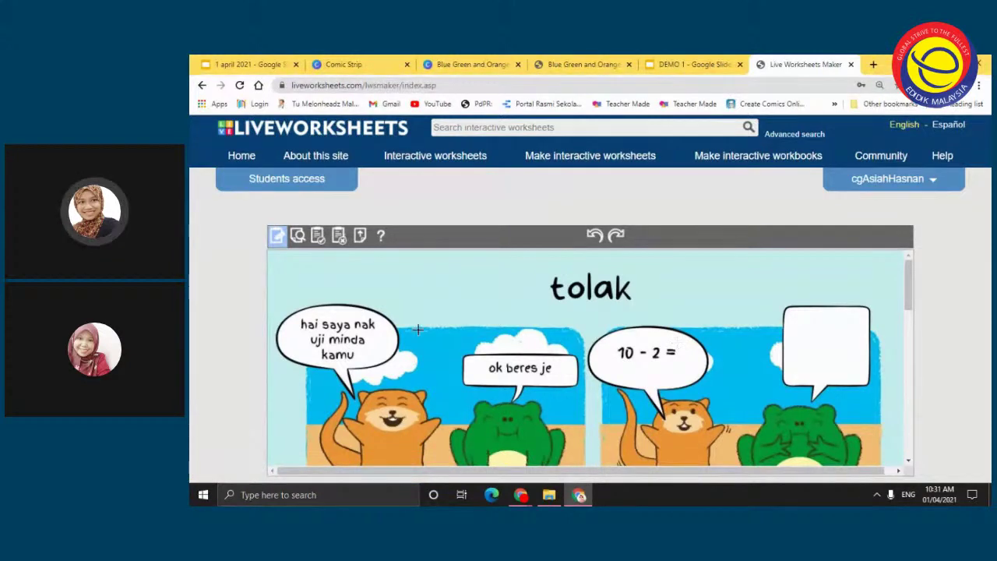
# Add a text box with the answer 8 inside the frog's blank speech bubble beside 10 - 2 =.
pyautogui.scroll(-1, 394, 344)
pyautogui.scroll(1, 405, 337)
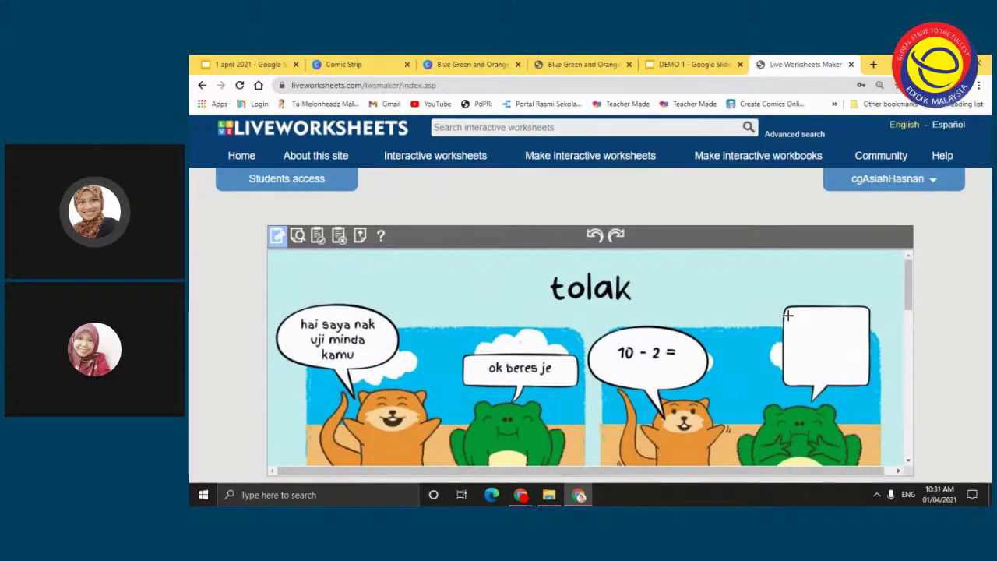
pyautogui.moveTo(789, 324); pyautogui.dragTo(866, 365)
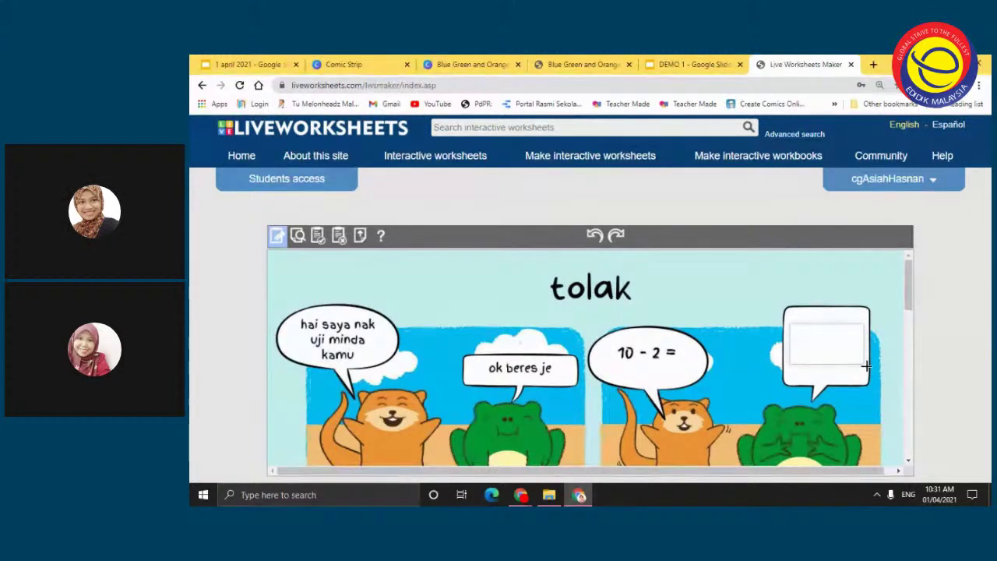
pyautogui.moveTo(867, 365); pyautogui.dragTo(867, 365)
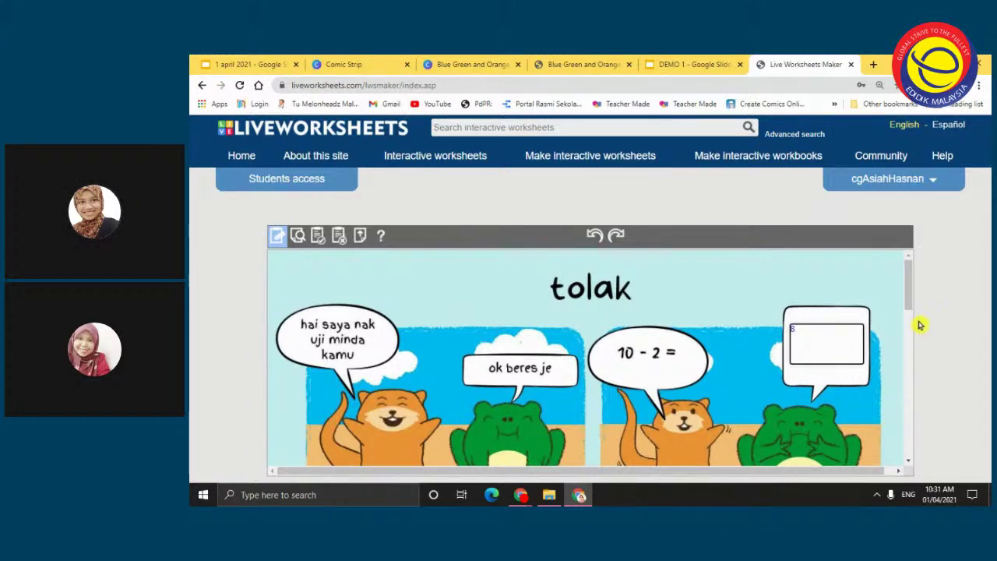
# Add a box with choose:*10/11/12 in the frog's bubble for 15-5= and a box with the answer 6 in the bubble for 12-6=.
pyautogui.scroll(-2, 630, 374)
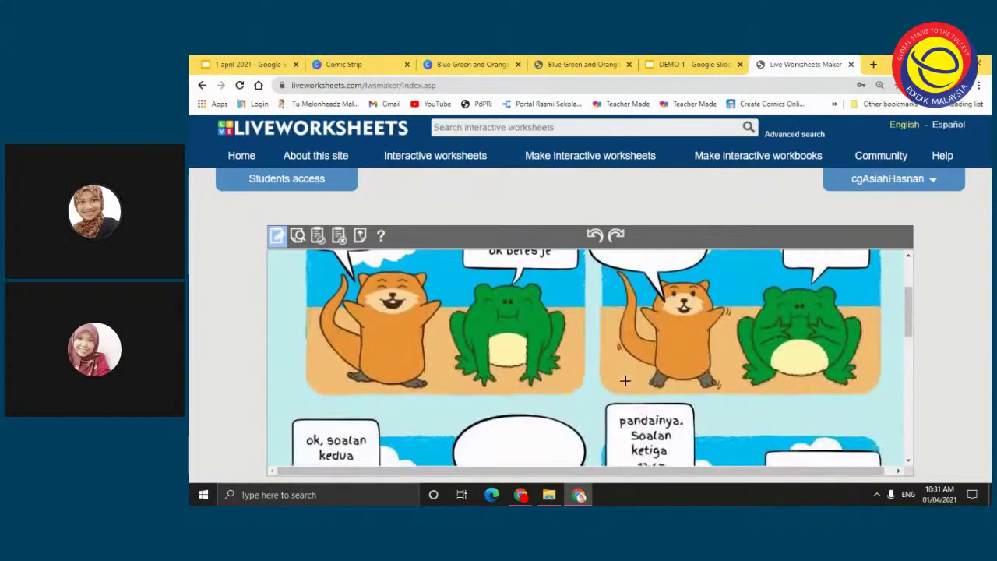
pyautogui.scroll(2, 706, 341)
pyautogui.scroll(-4, 468, 319)
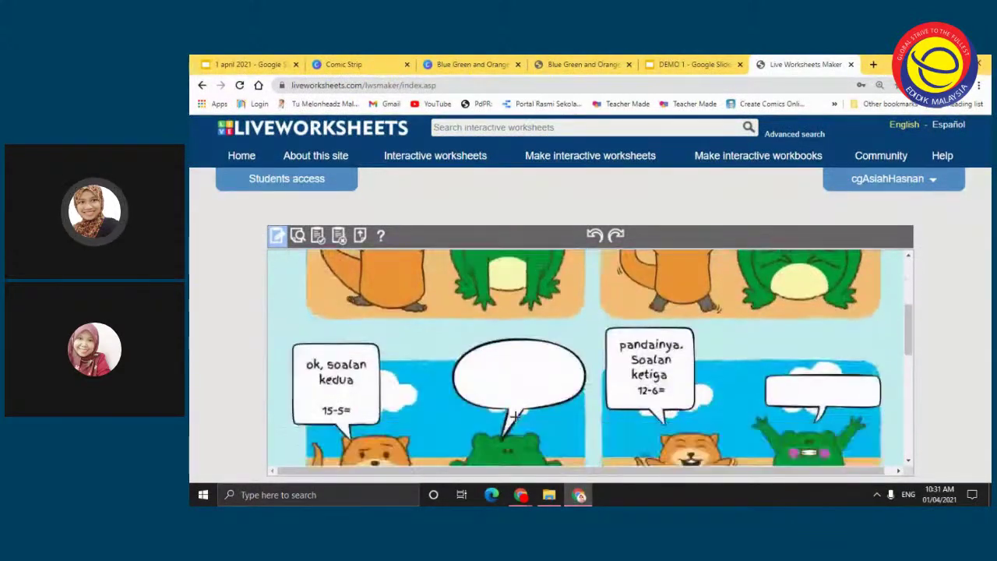
pyautogui.moveTo(472, 313); pyautogui.dragTo(565, 355)
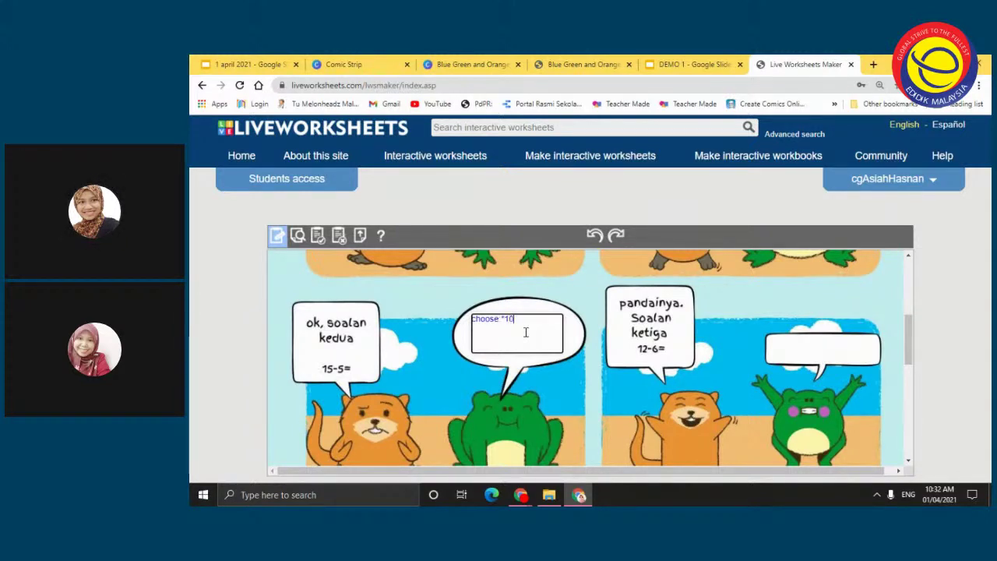
pyautogui.write('/11/12')
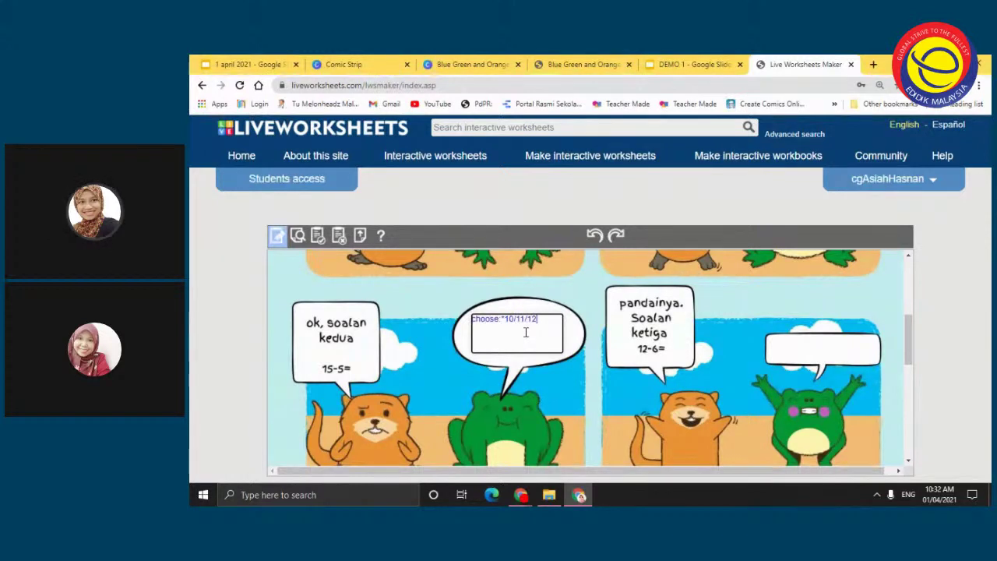
pyautogui.moveTo(775, 338); pyautogui.dragTo(873, 361)
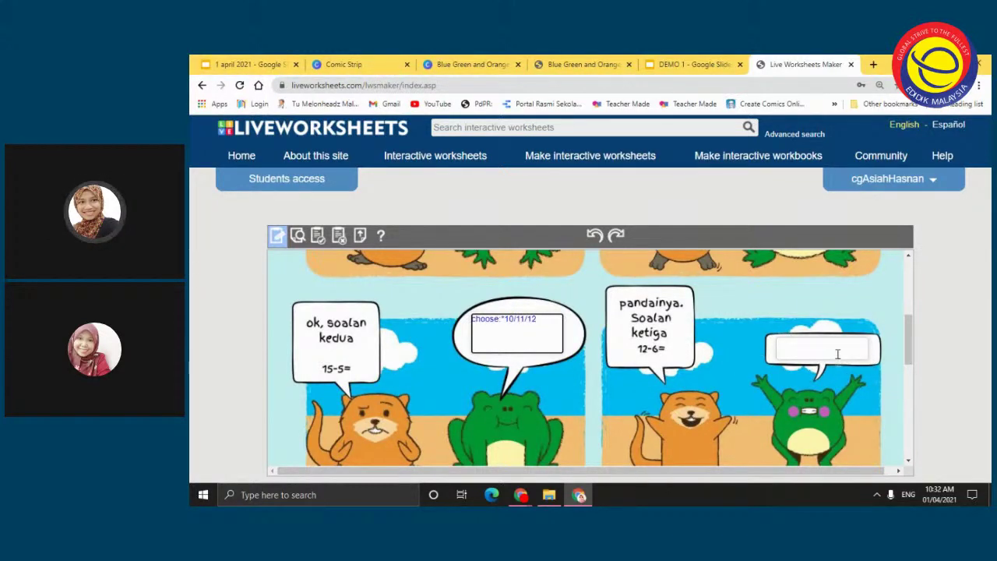
pyautogui.click(837, 351)
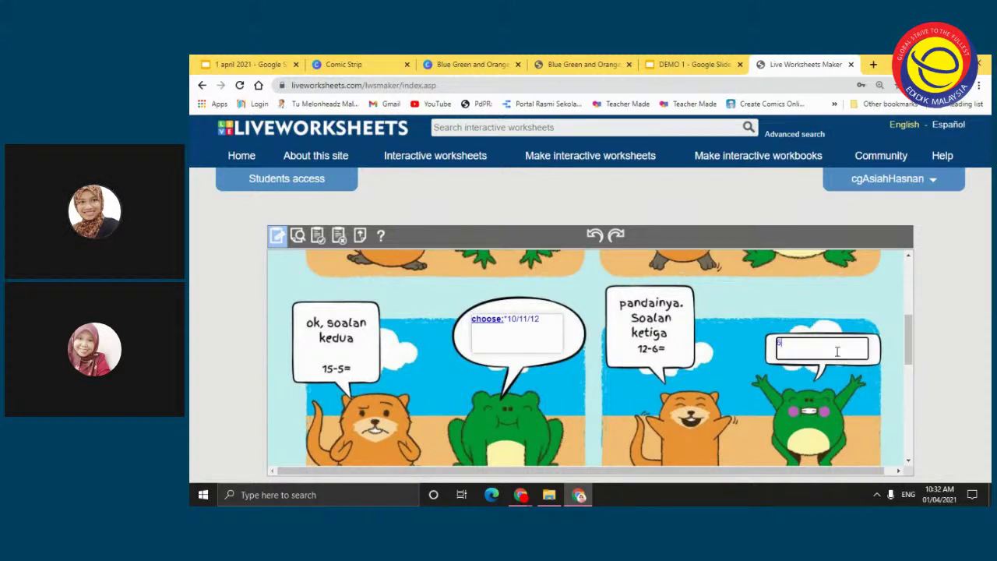
# Preview the worksheet and set the text size of the answer box beside 10 - 2 = to 40 px.
pyautogui.click(298, 236)
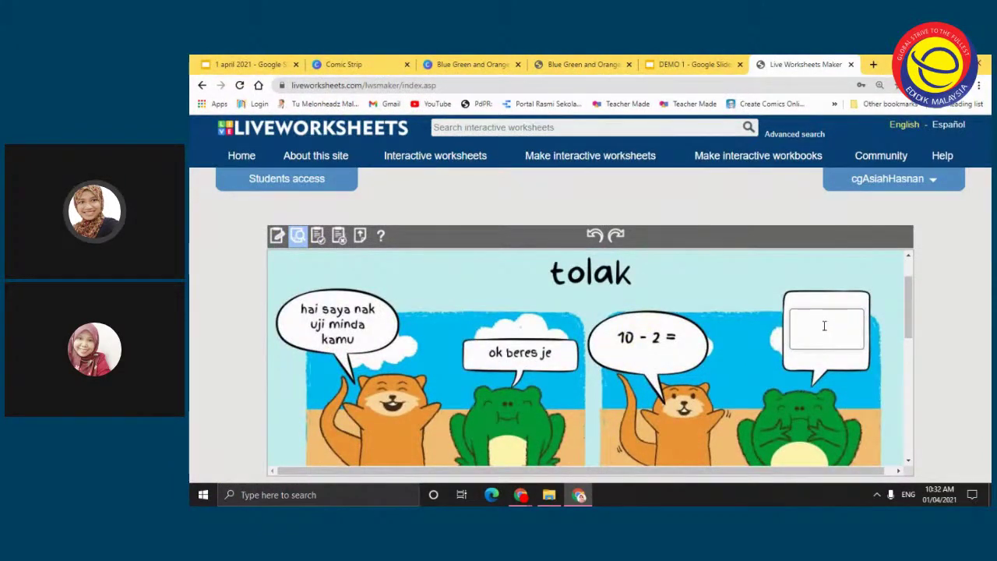
pyautogui.click(803, 316)
pyautogui.hotkey('ctrl', '-')
pyautogui.hotkey('ctrl', '-')
pyautogui.hotkey('ctrl', '-')
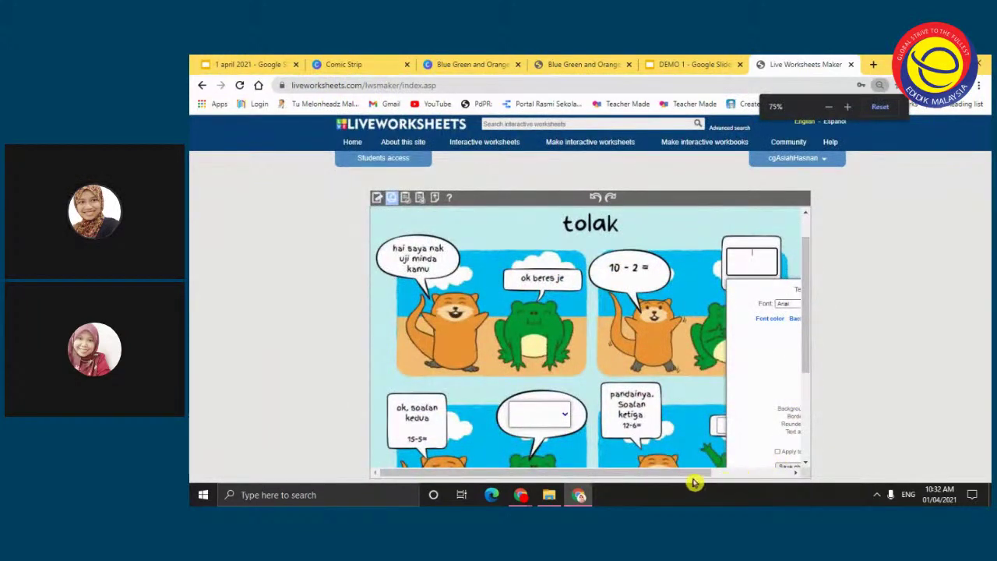
pyautogui.moveTo(696, 473); pyautogui.dragTo(775, 472)
pyautogui.click(766, 306)
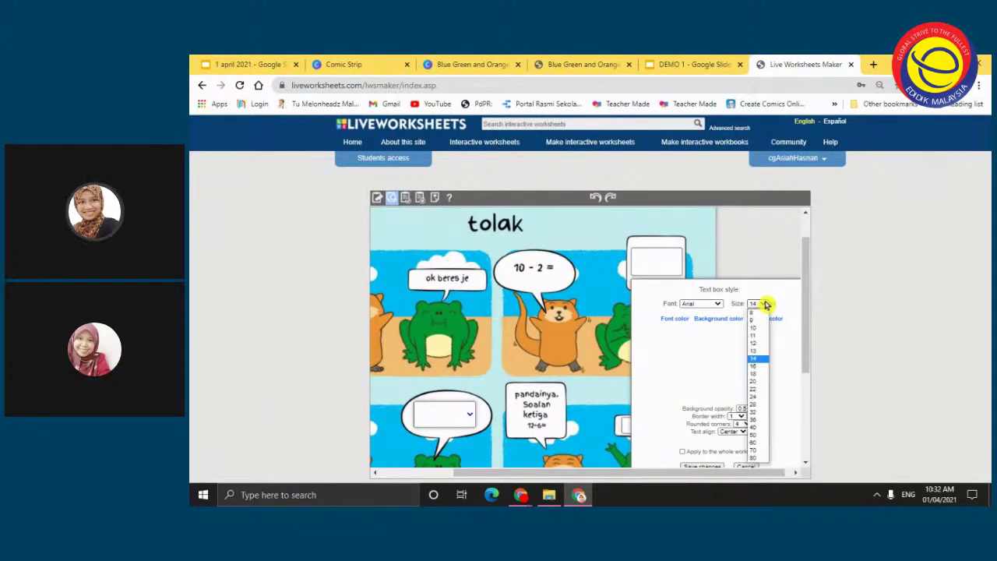
pyautogui.click(761, 434)
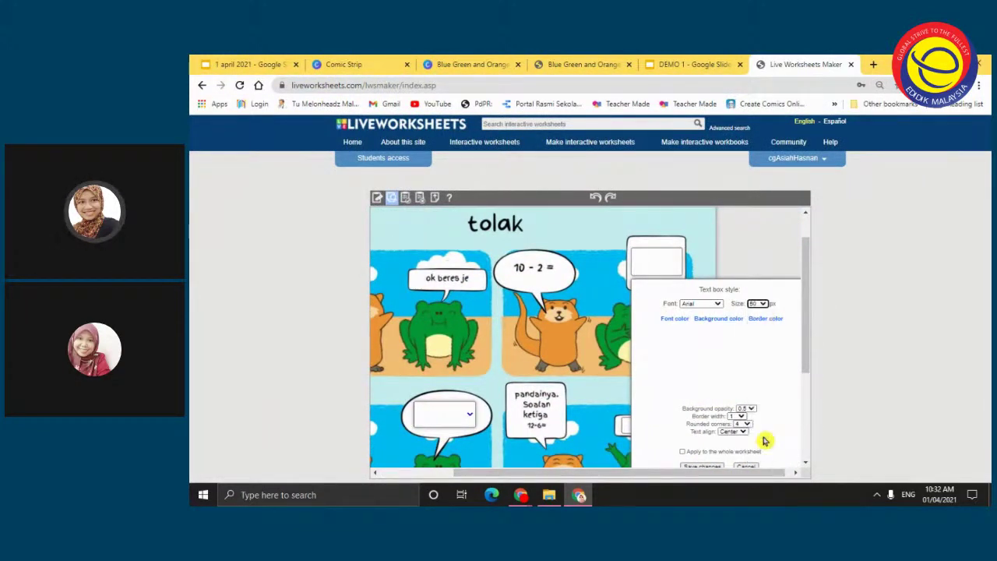
pyautogui.click(759, 304)
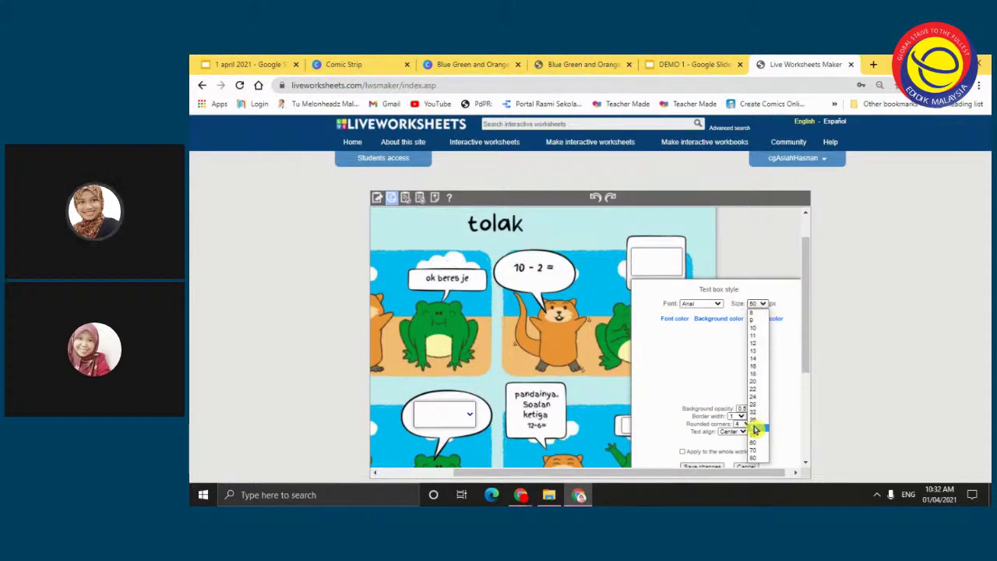
pyautogui.click(752, 427)
# Change the text box font to Architects Daughter, apply the style to the whole worksheet and save the changes.
pyautogui.click(698, 304)
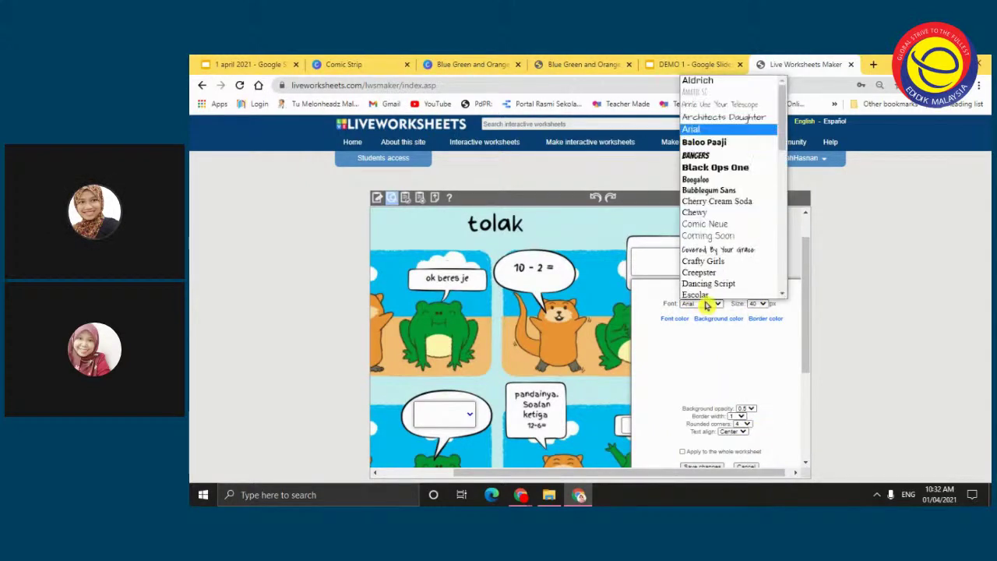
pyautogui.click(717, 115)
pyautogui.scroll(-1, 725, 443)
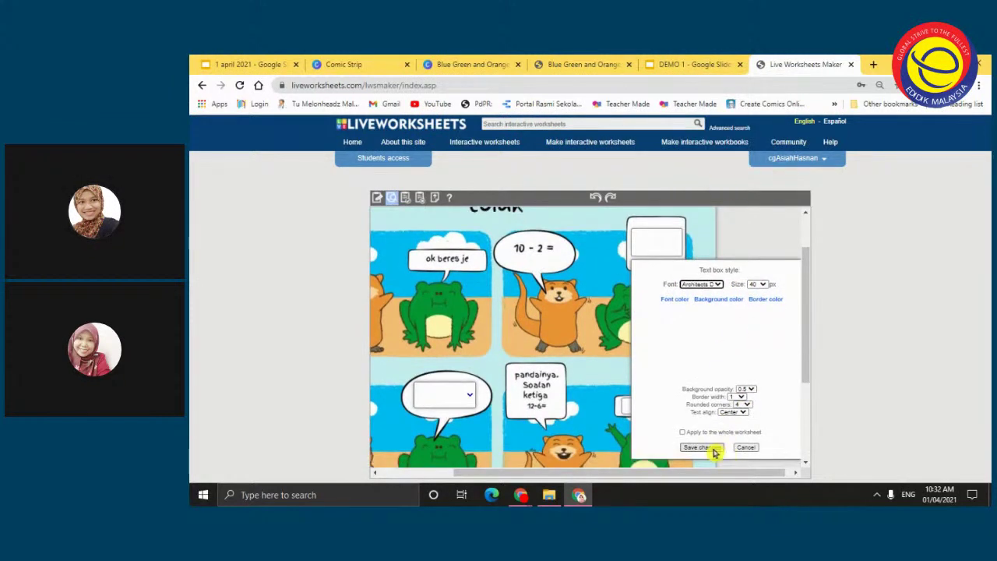
pyautogui.click(684, 433)
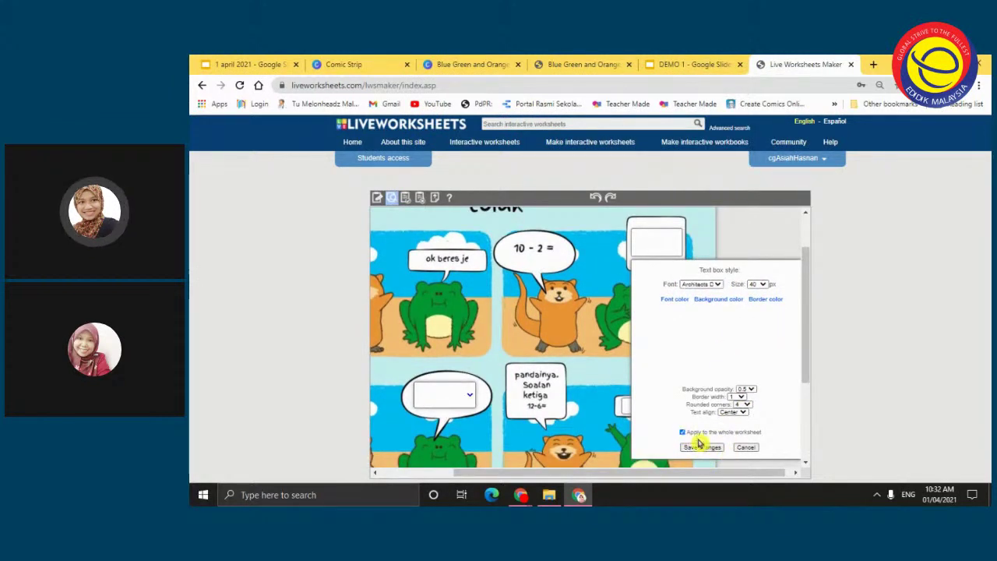
pyautogui.click(704, 447)
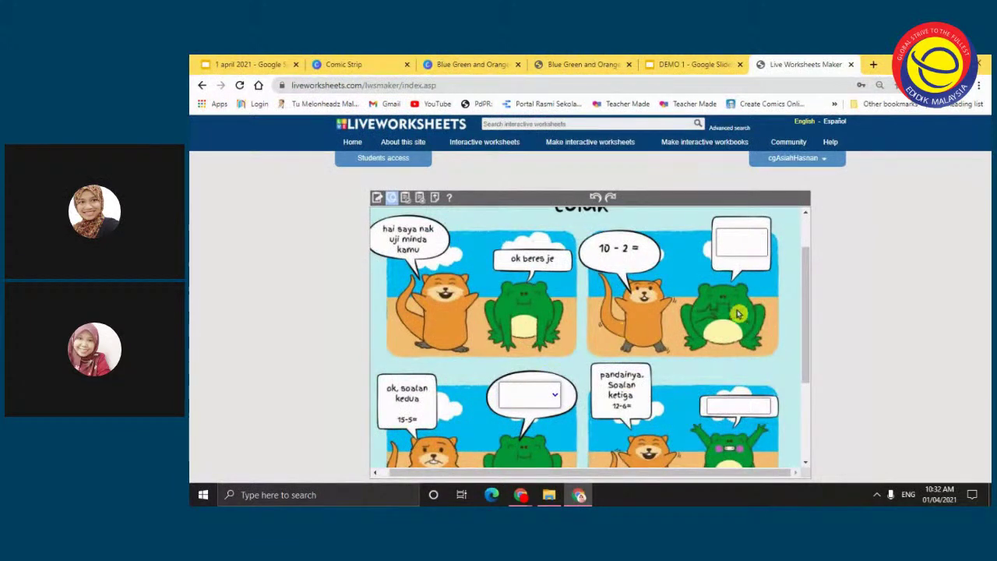
# Test the preview by answering 8 for 10 - 2 =, 10 for 15-5= and 6 for 12-6=.
pyautogui.click(742, 237)
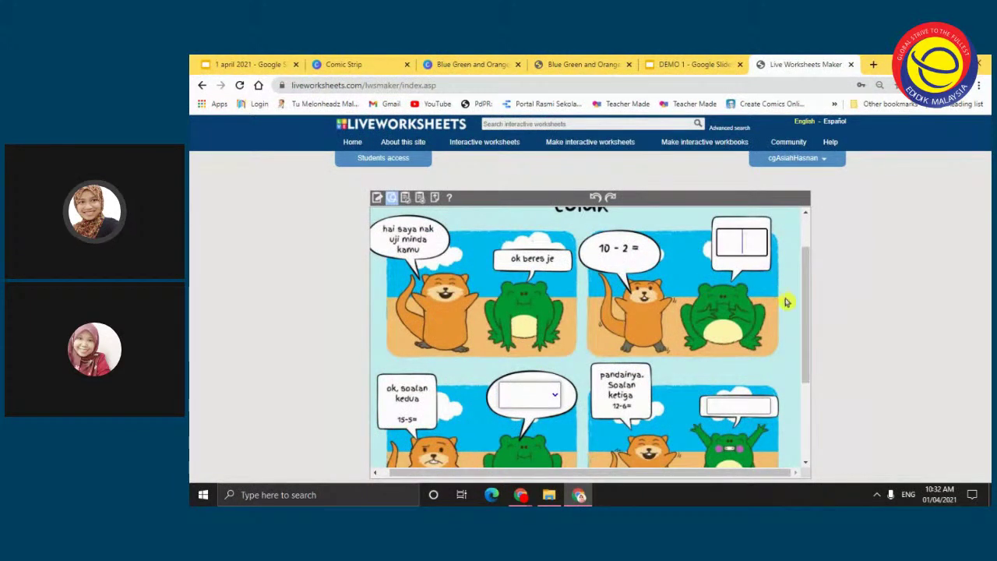
pyautogui.write('8')
pyautogui.scroll(2, 701, 364)
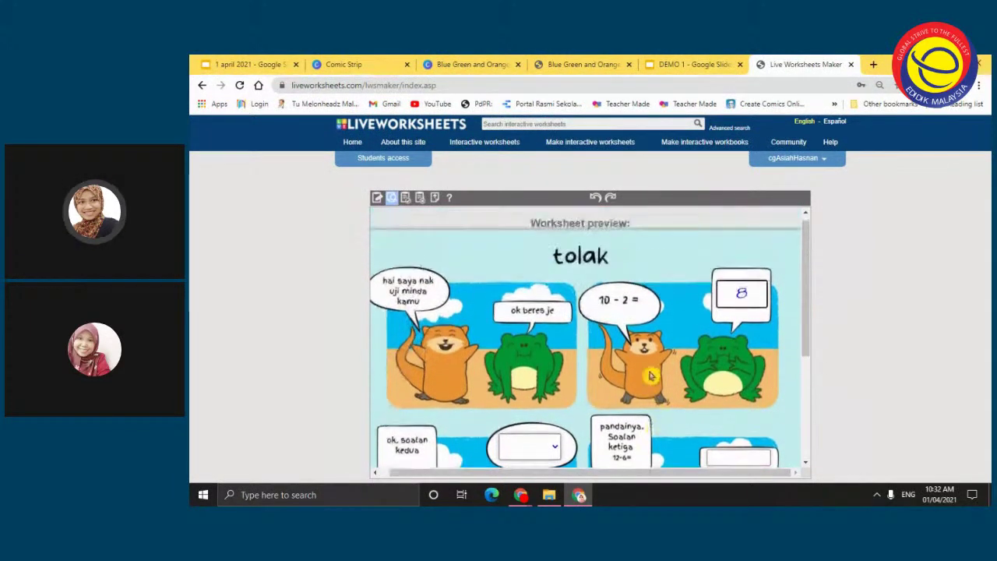
pyautogui.scroll(-5, 546, 312)
pyautogui.click(546, 279)
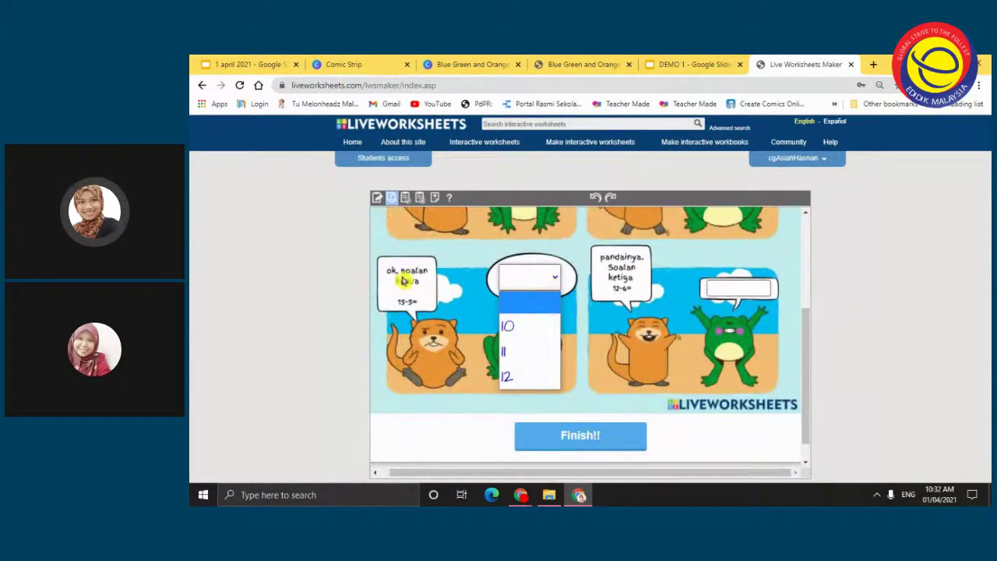
pyautogui.click(535, 332)
pyautogui.click(756, 290)
pyautogui.write('6')
pyautogui.click(851, 298)
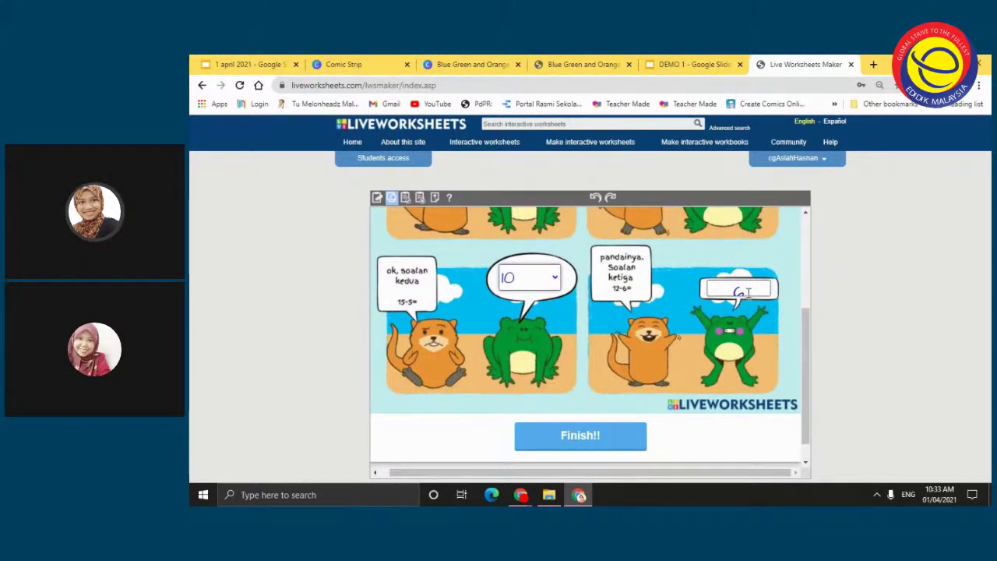
# Set the text size of the 12-6= answer box to 28 px, save the style, and finish the preview to check the answers.
pyautogui.scroll(1, 752, 288)
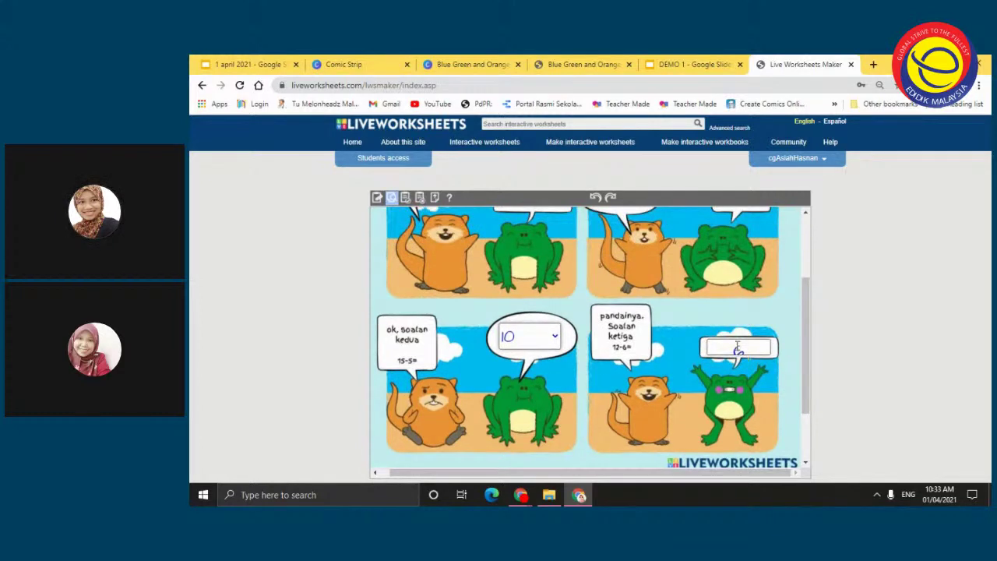
pyautogui.click(754, 351)
pyautogui.moveTo(713, 473); pyautogui.dragTo(764, 472)
pyautogui.click(770, 383)
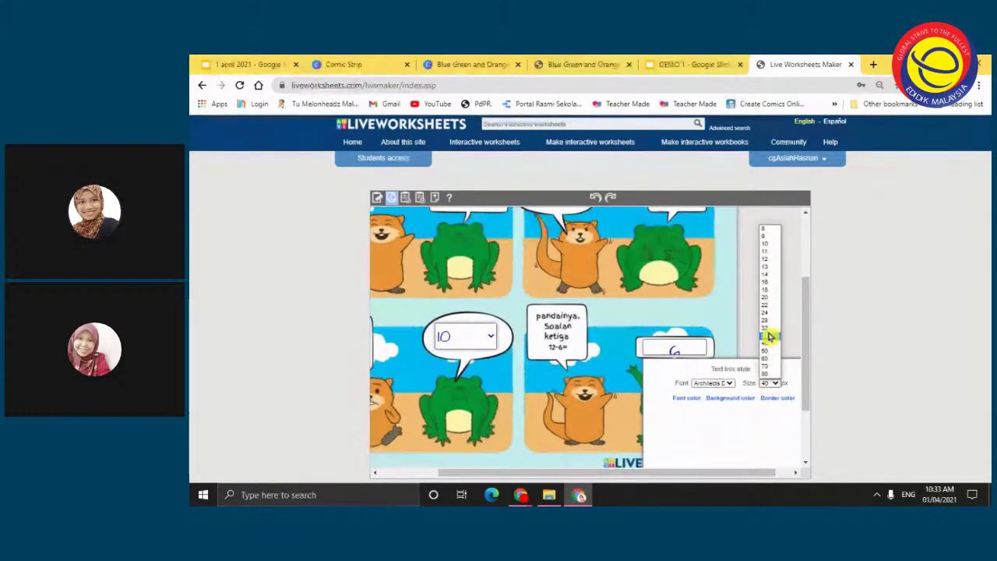
pyautogui.click(769, 332)
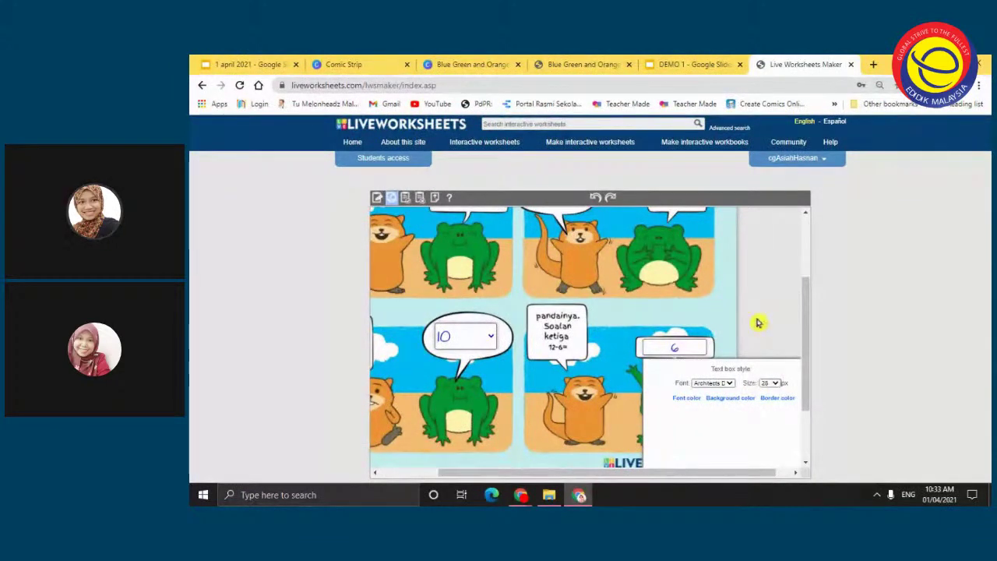
pyautogui.scroll(-3, 780, 421)
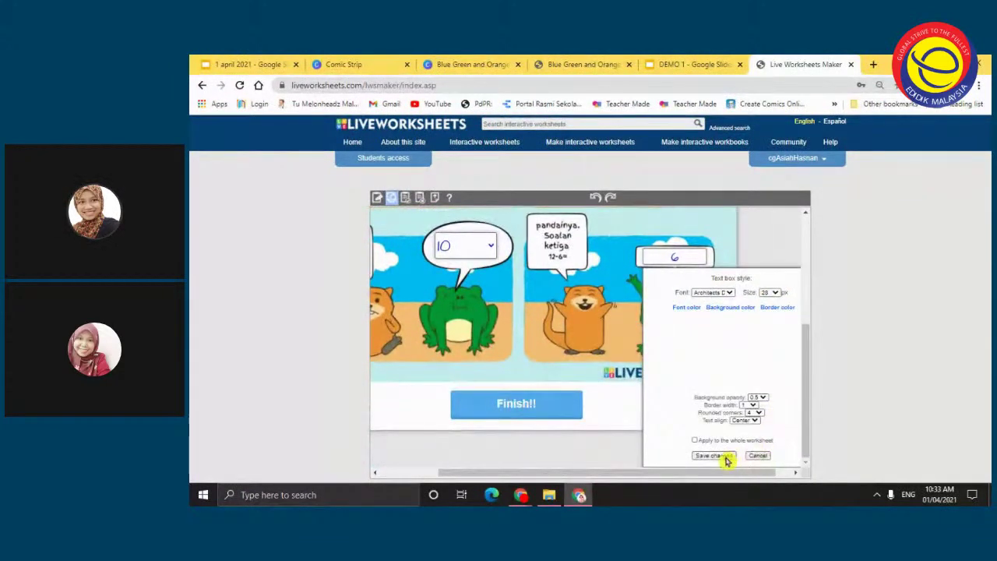
pyautogui.click(701, 456)
pyautogui.scroll(1, 411, 384)
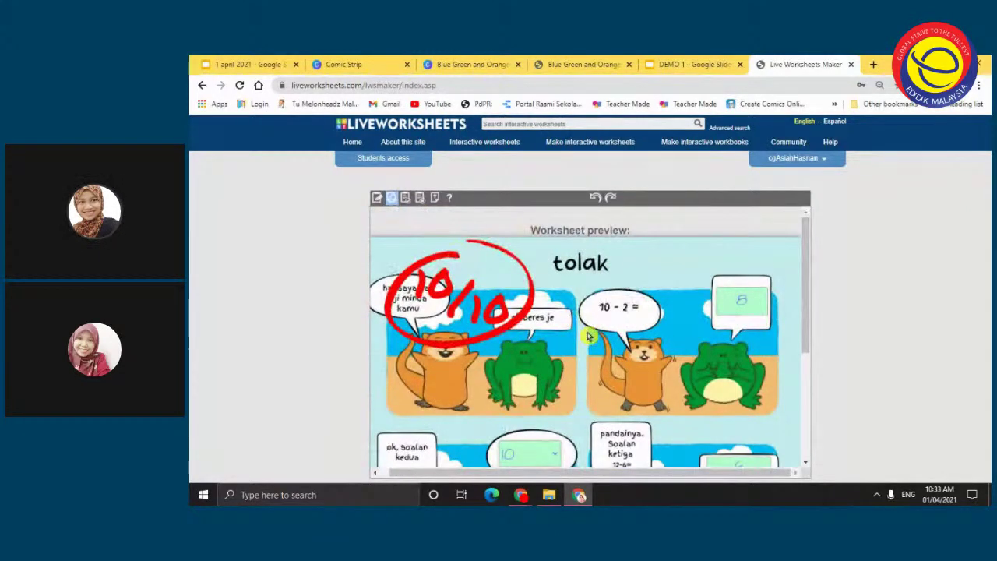
# Save the worksheet as private with the title demo 2.
pyautogui.click(406, 198)
pyautogui.click(676, 269)
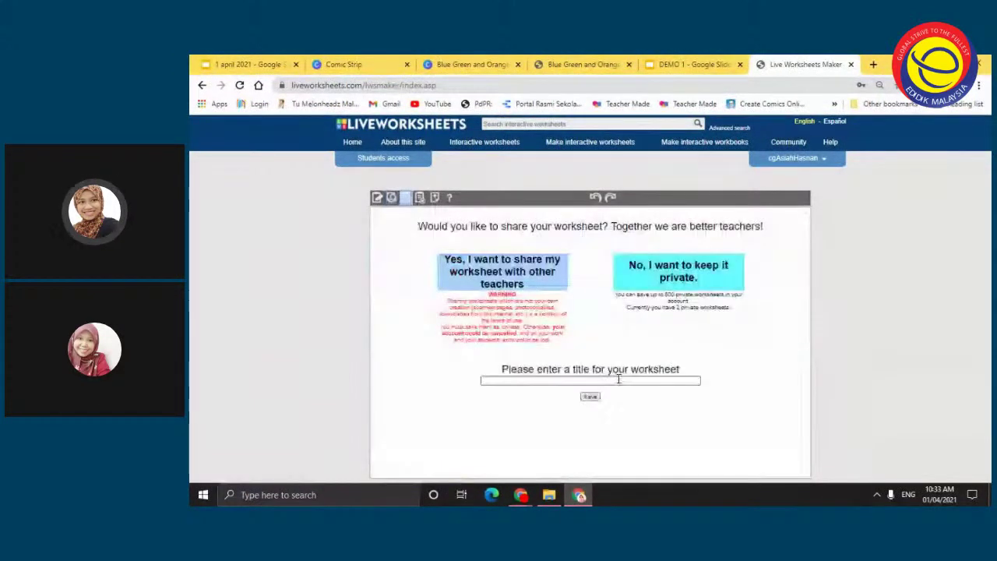
pyautogui.click(618, 380)
pyautogui.write('demo 2')
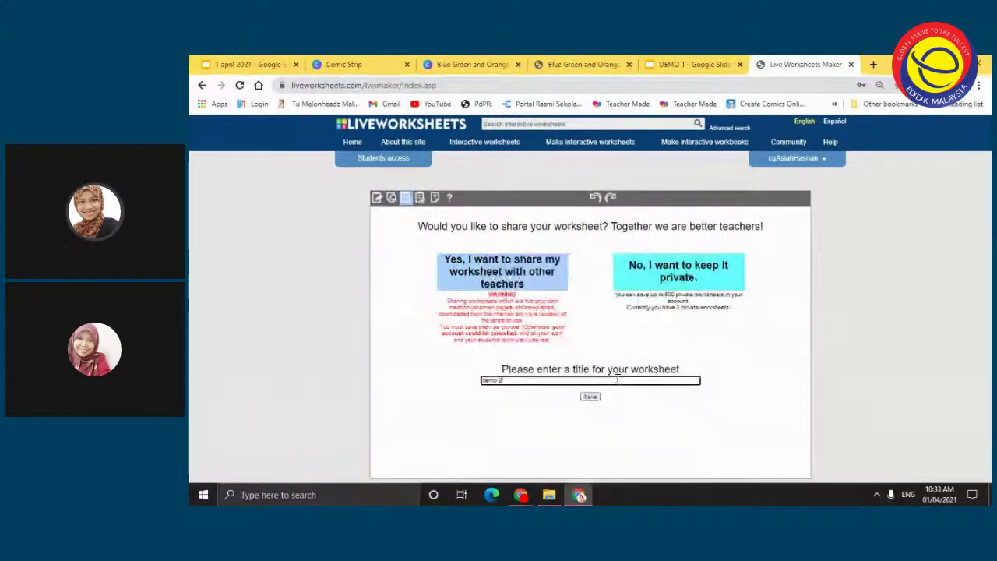
pyautogui.click(594, 397)
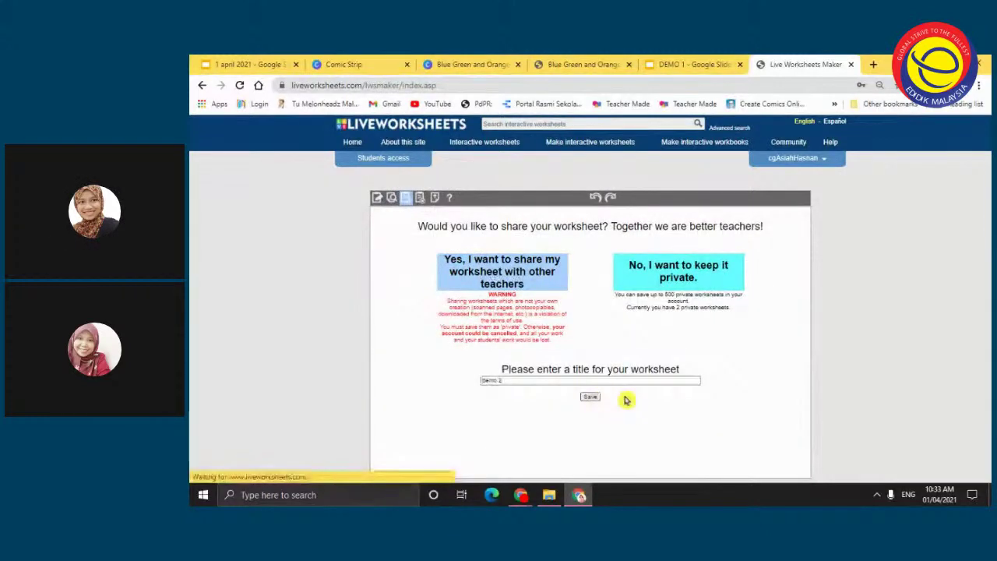
# Select the saved worksheet's link for copying and switch to the StreamYard broadcast window with the chat.
pyautogui.click(686, 244)
pyautogui.doubleClick(686, 244)
pyautogui.tripleClick(686, 244)
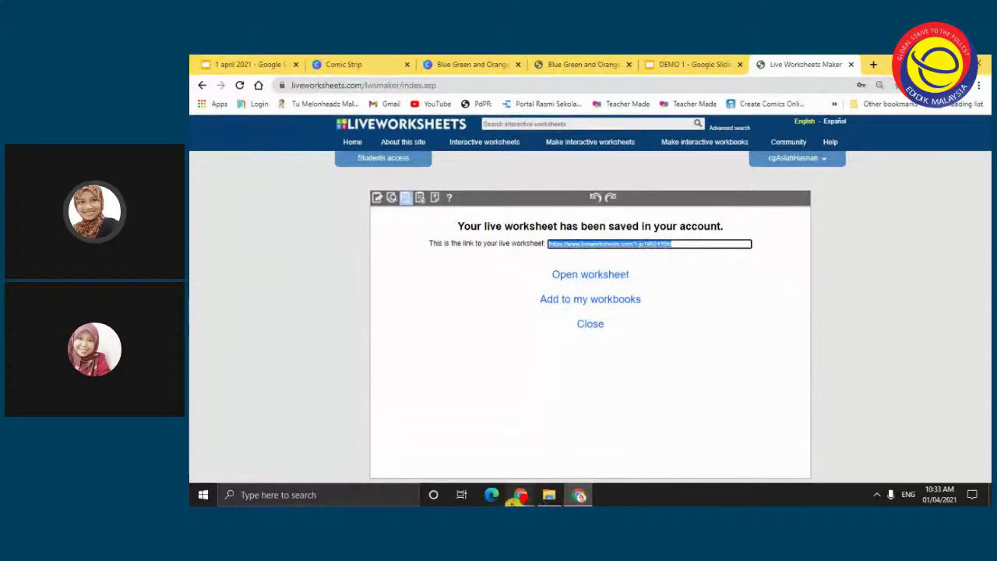
pyautogui.click(516, 497)
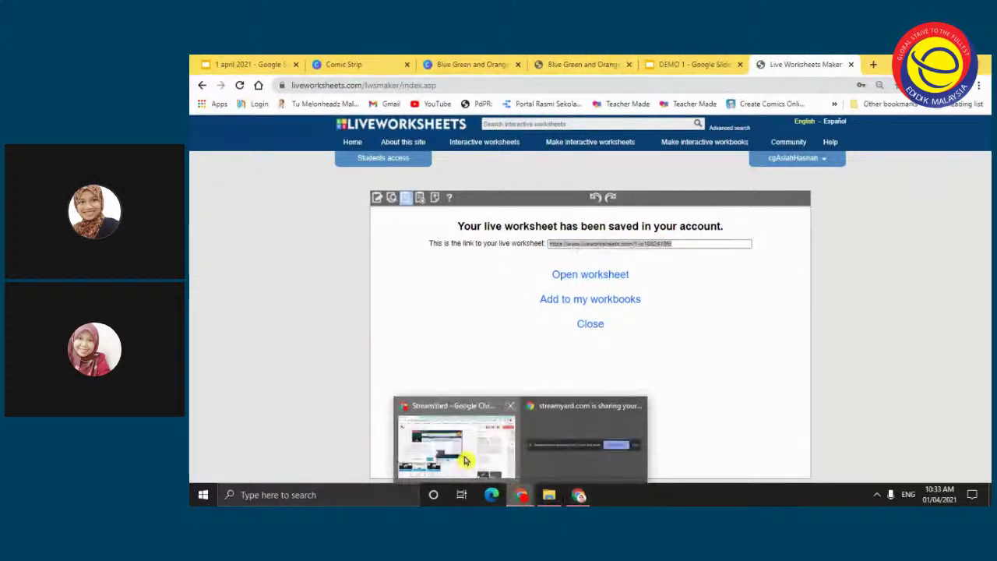
pyautogui.click(466, 461)
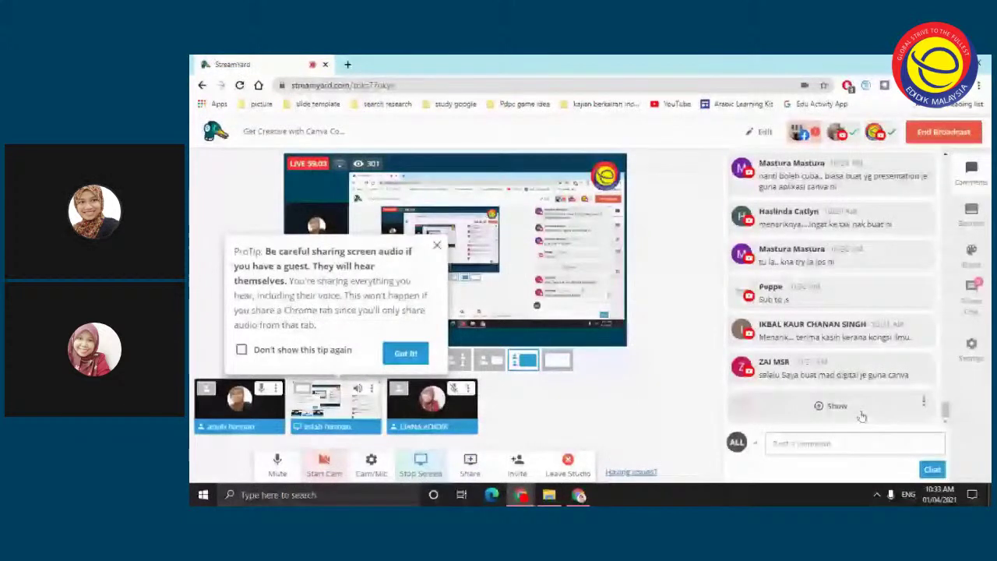
# Return to the worksheet browser window, search Google for teacher made in a new tab, and open the TeacherMade home page.
pyautogui.click(581, 496)
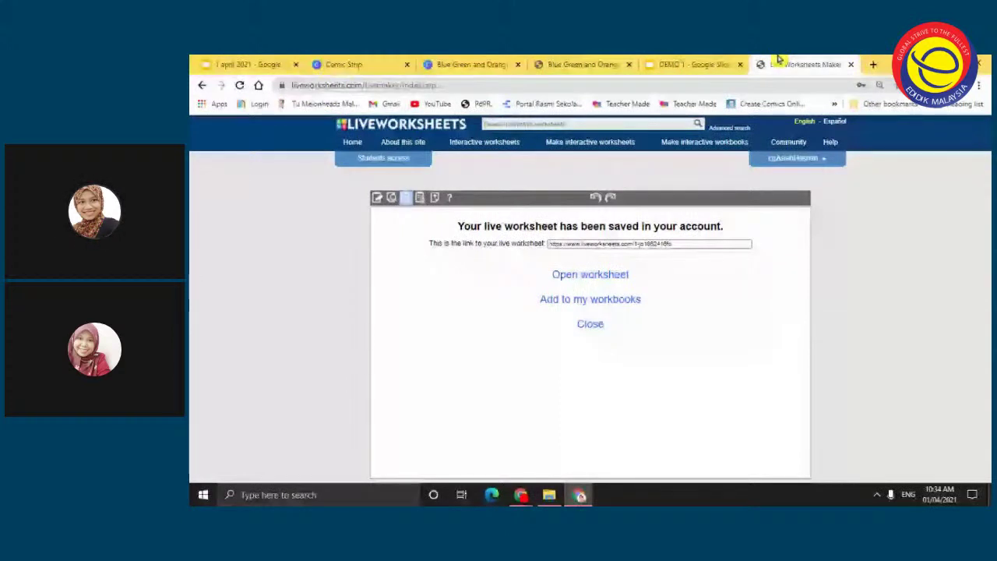
pyautogui.hotkey('ctrl', 't')
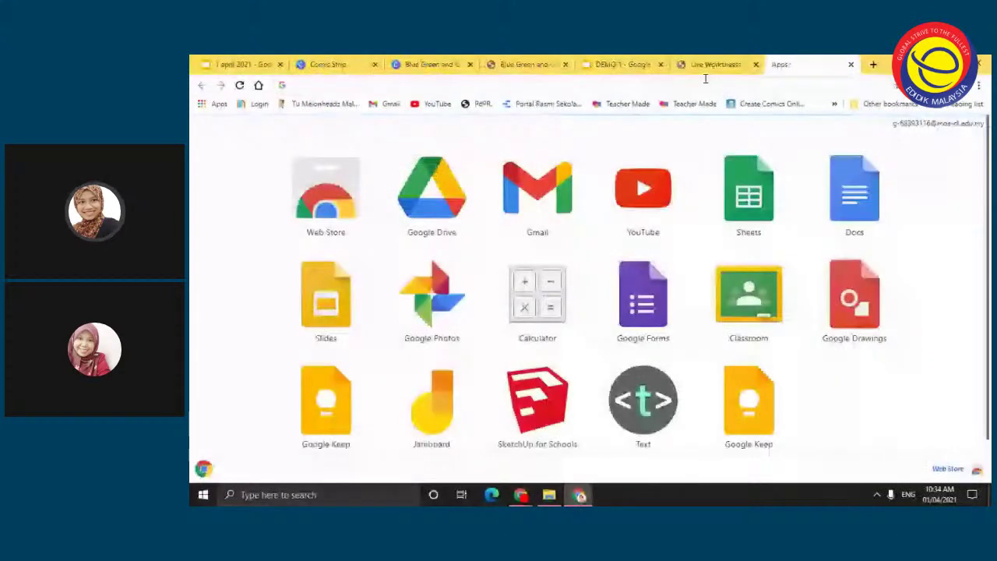
pyautogui.click(537, 86)
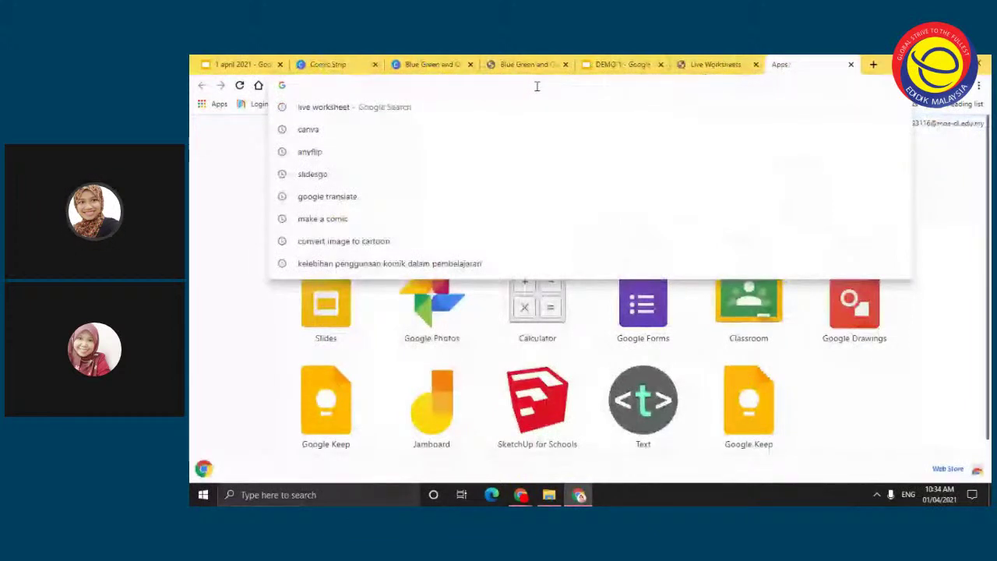
pyautogui.write('teach')
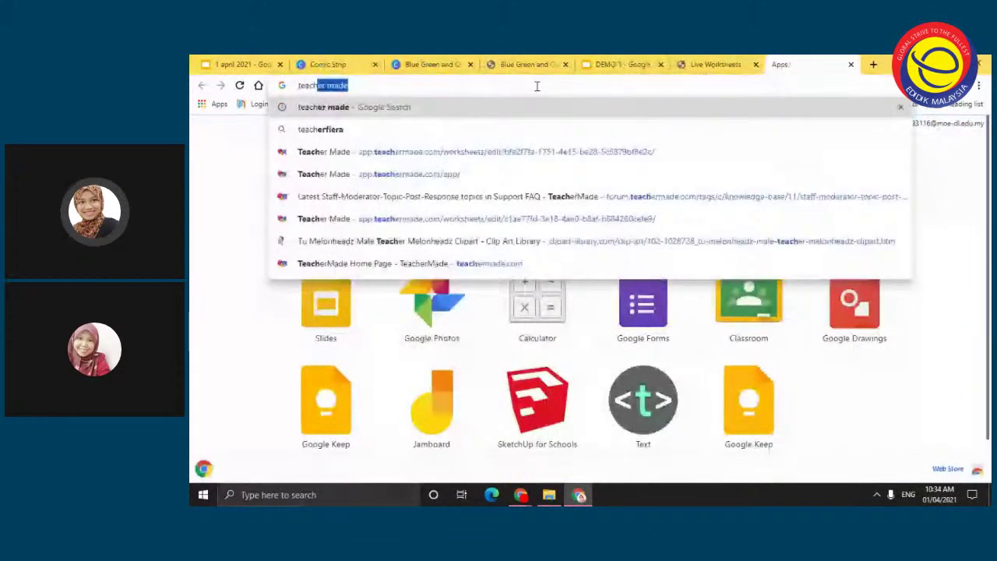
pyautogui.press('Return')
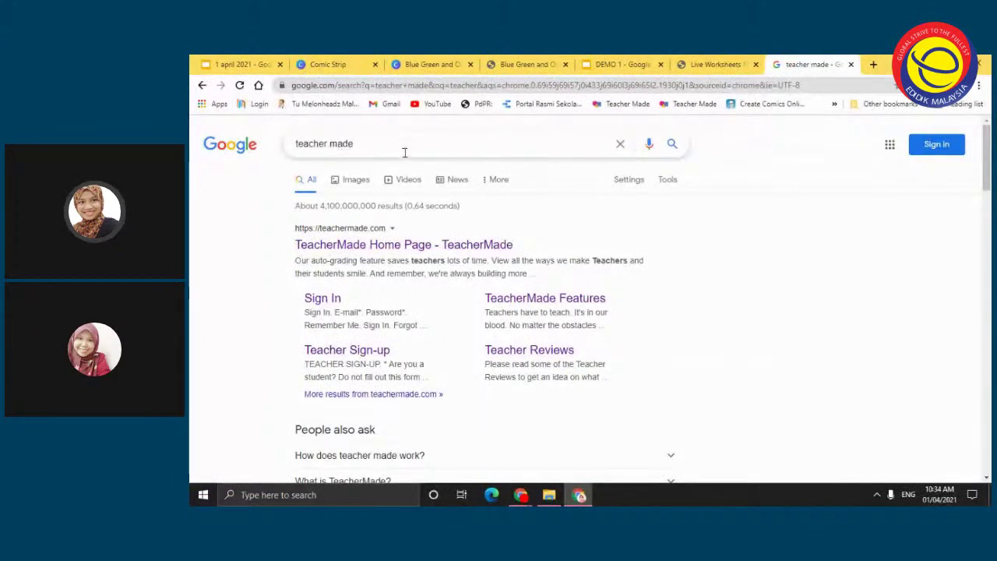
pyautogui.click(340, 246)
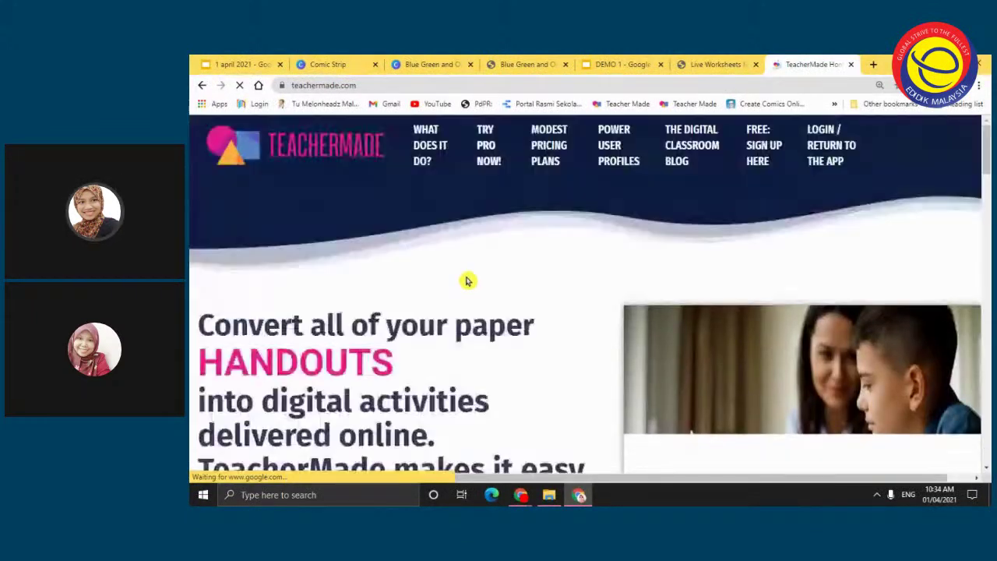
# Sign in to TeacherMade with the school Google account, close the DEMO 1 Google Slides tab, and open the page for creating a new worksheet.
pyautogui.click(827, 142)
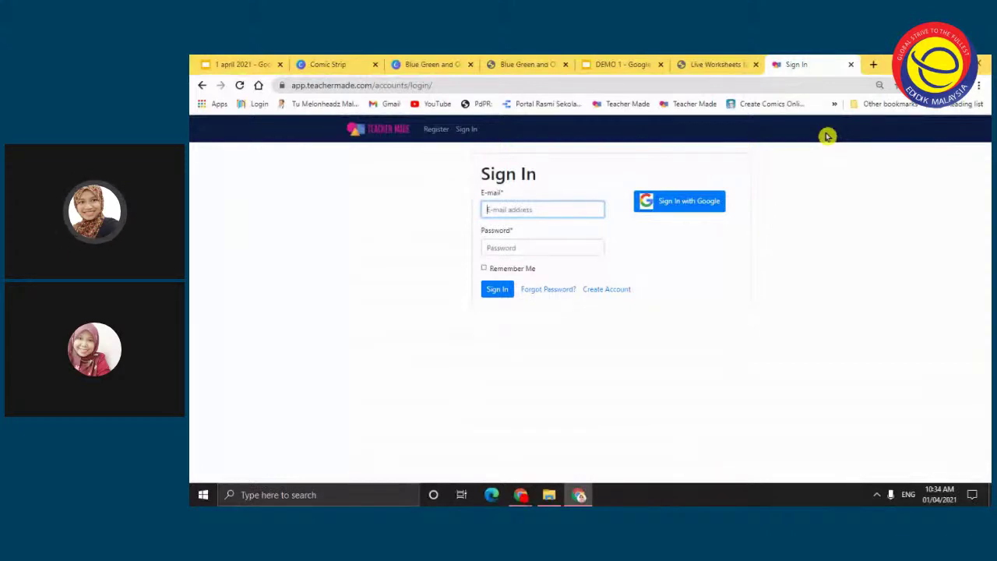
pyautogui.click(691, 211)
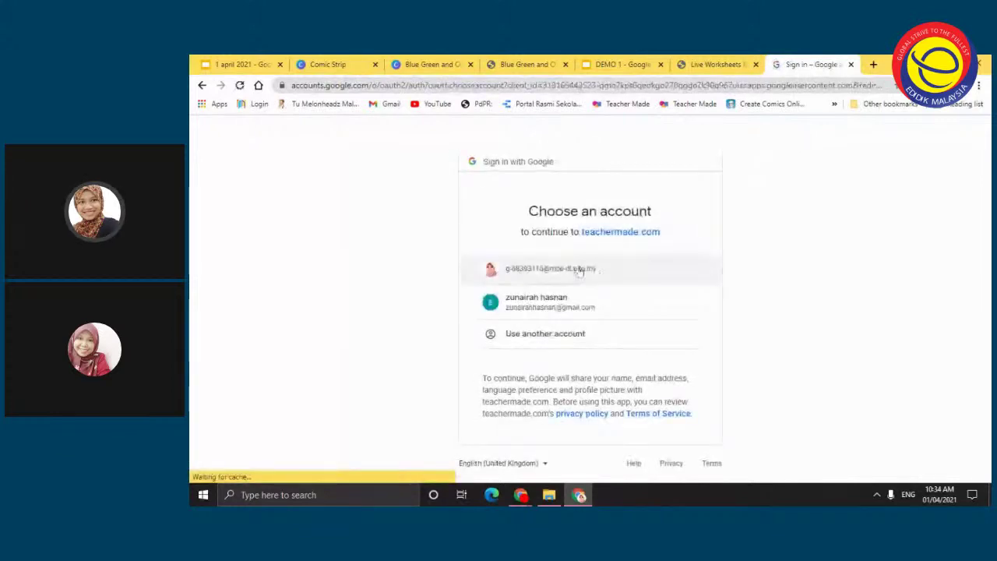
pyautogui.click(579, 270)
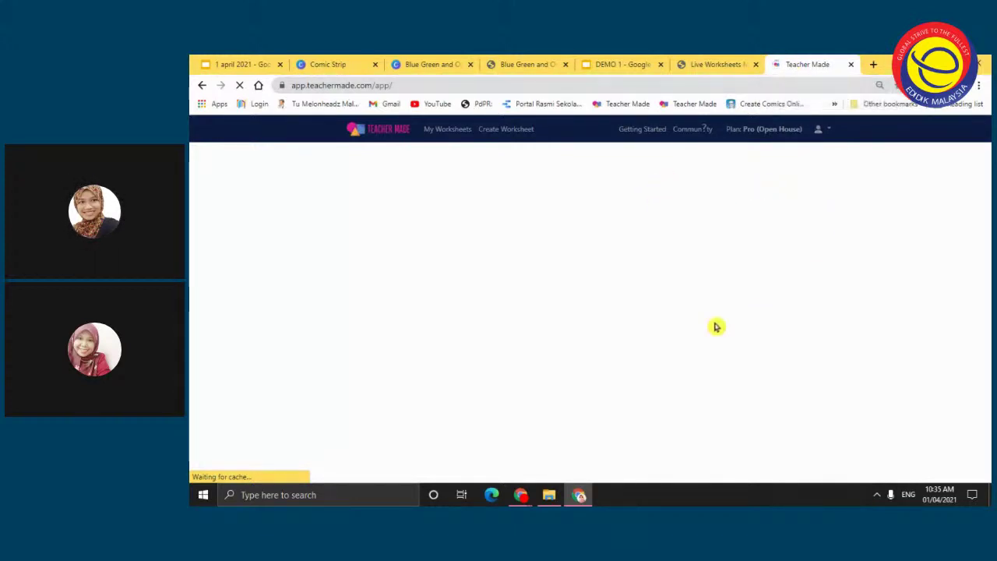
pyautogui.click(661, 64)
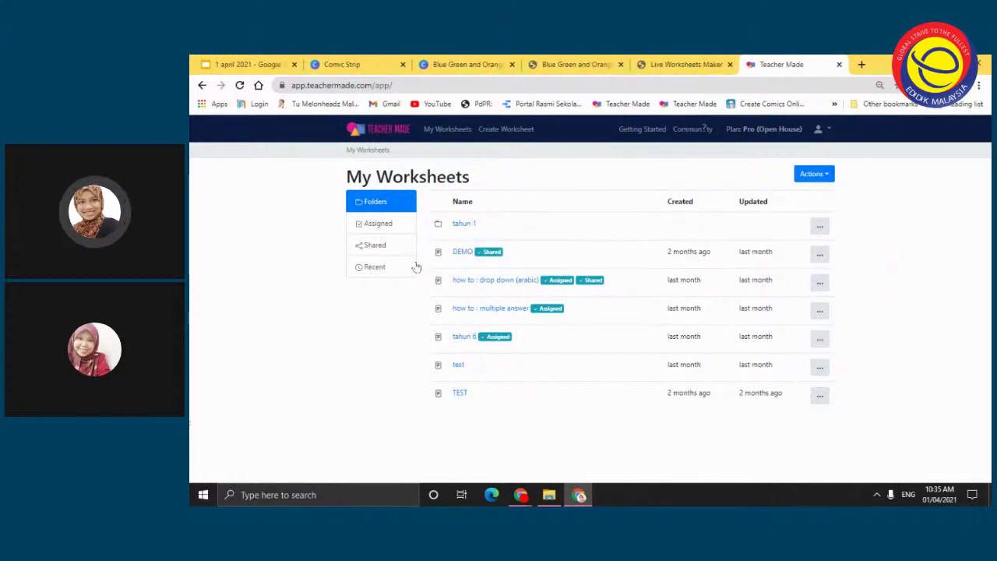
pyautogui.click(494, 134)
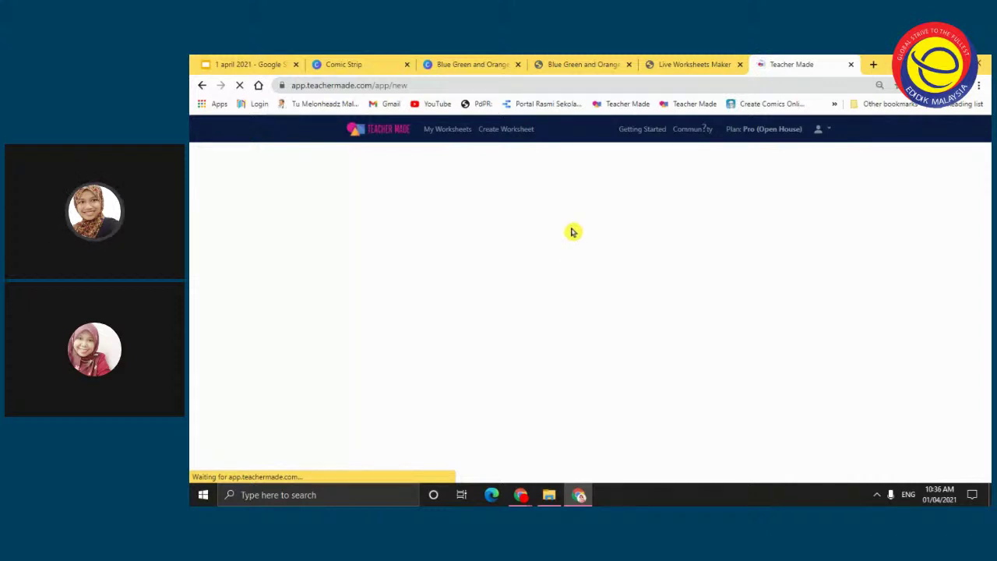
# Close the comic strip PDF and Live Worksheets Maker tabs, keep the Canva design open, and return to TeacherMade's Create Worksheet page.
pyautogui.click(569, 63)
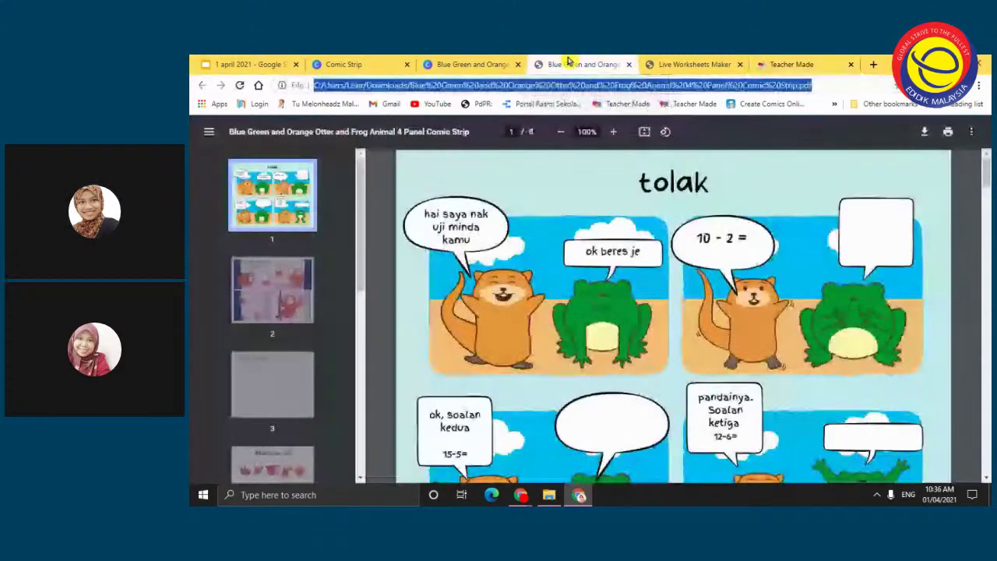
pyautogui.click(629, 65)
pyautogui.click(627, 66)
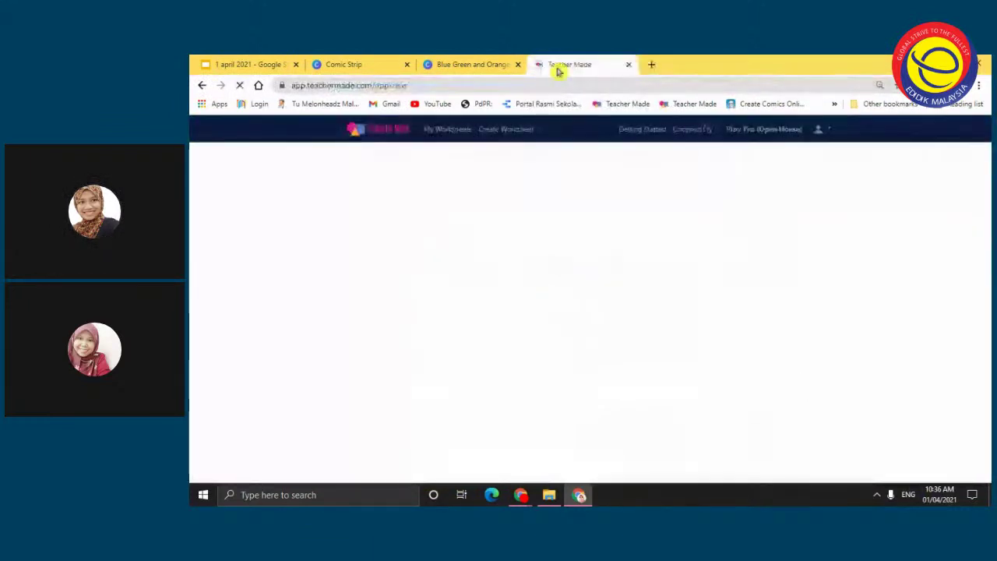
pyautogui.click(498, 66)
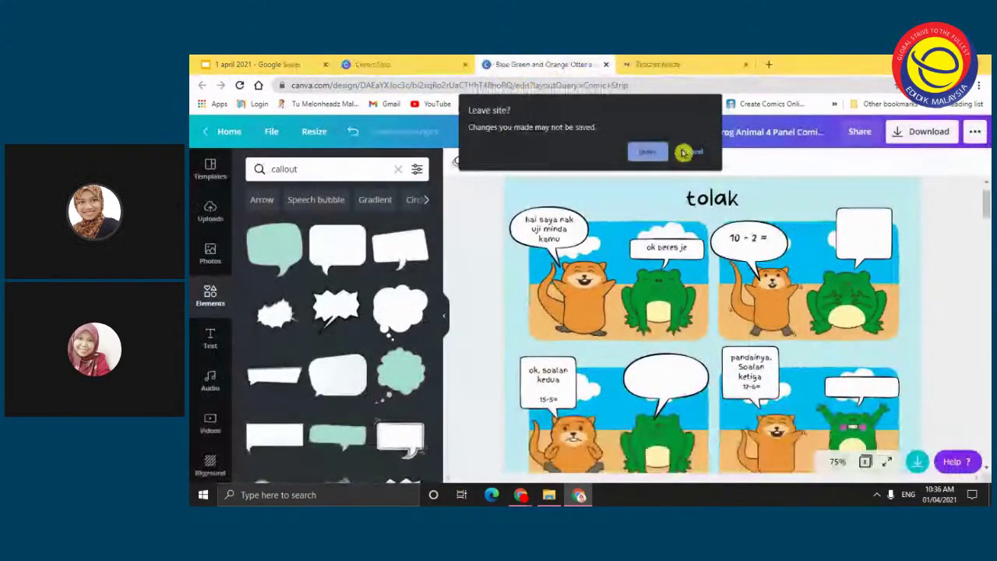
pyautogui.click(684, 152)
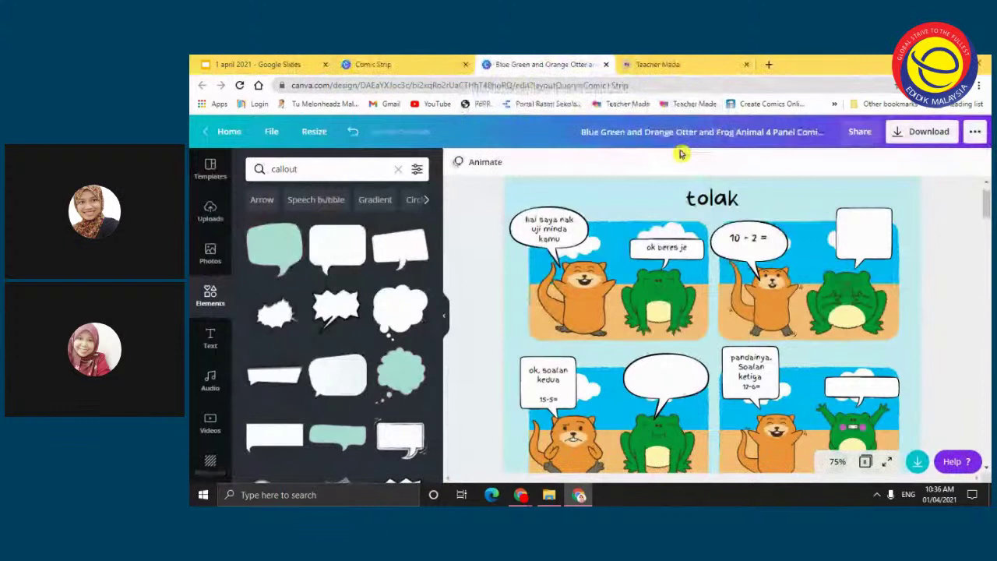
pyautogui.click(657, 64)
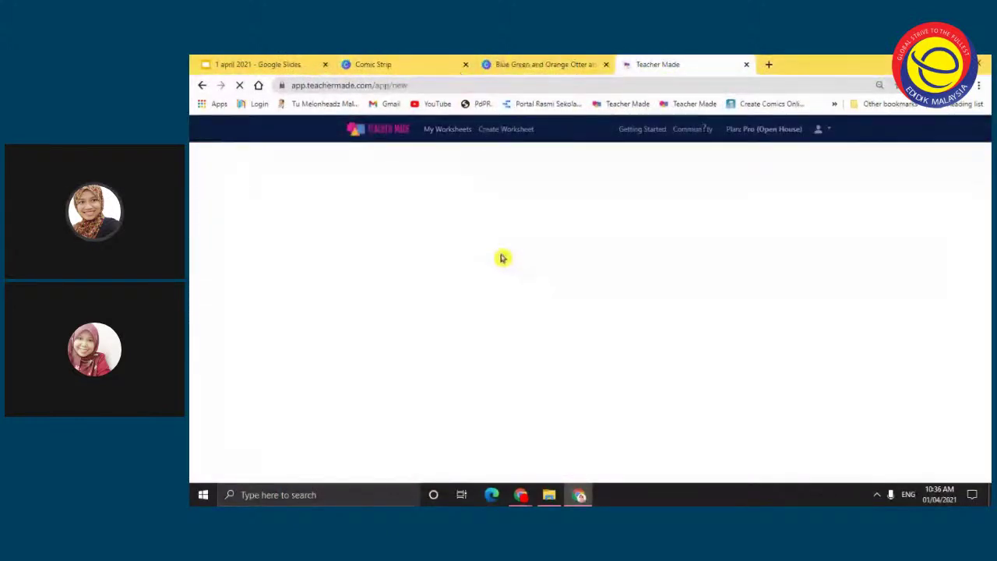
pyautogui.click(496, 129)
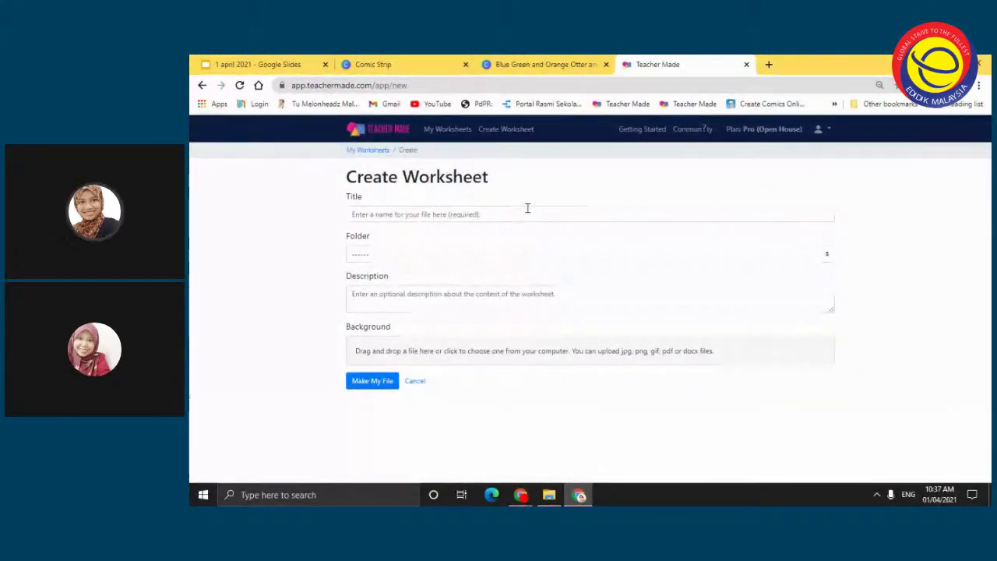
# Enter demo 3 as the title of the new worksheet.
pyautogui.click(460, 212)
pyautogui.write('demo ')
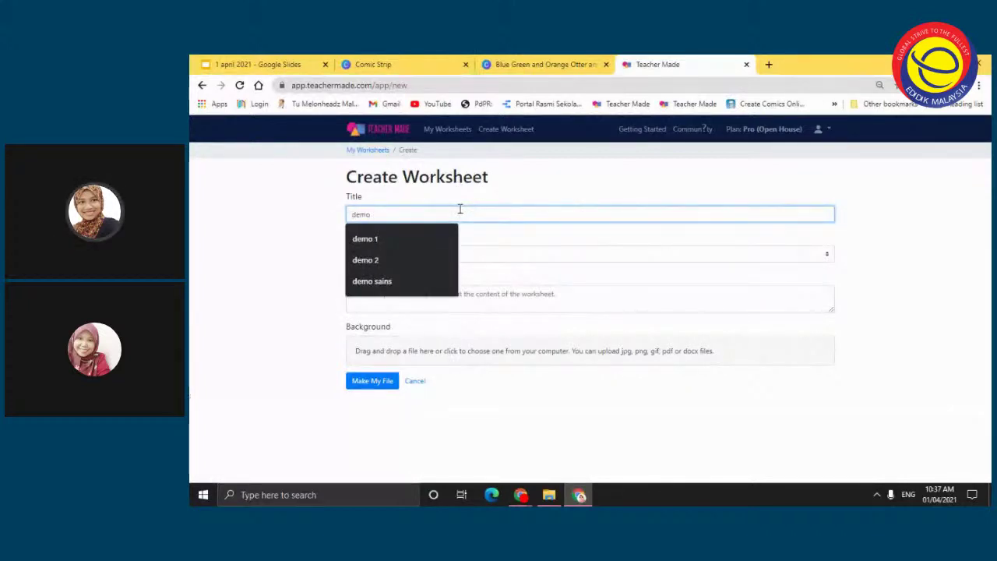
pyautogui.write('3')
pyautogui.click(252, 303)
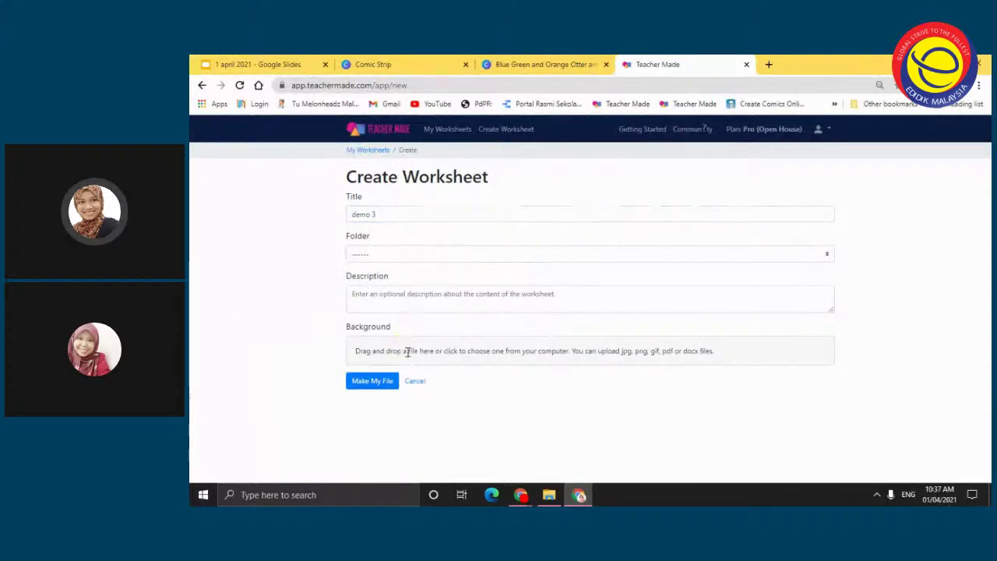
# Upload the sloth comic strip from the Downloads folder as the worksheet's background and make the file.
pyautogui.click(407, 351)
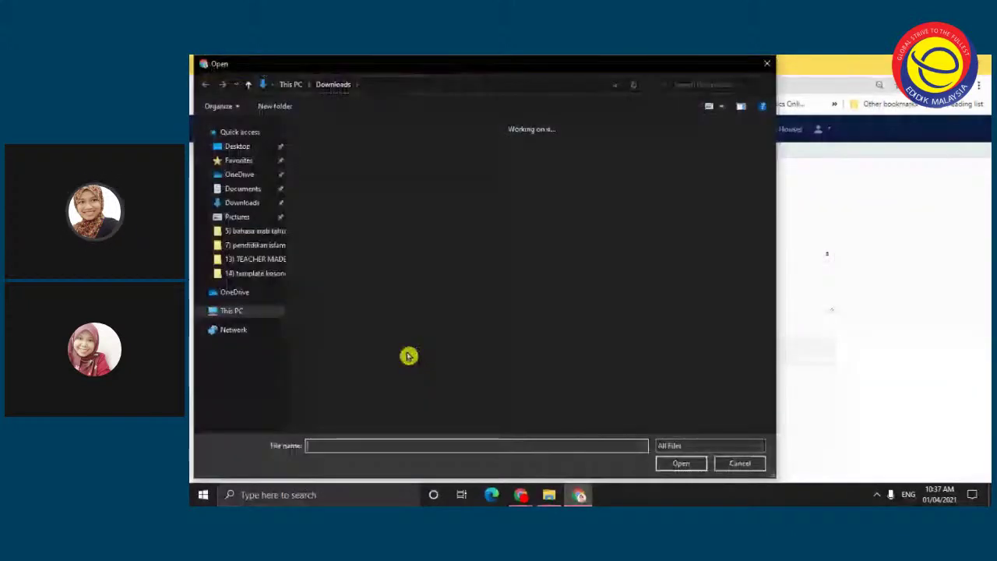
pyautogui.click(377, 254)
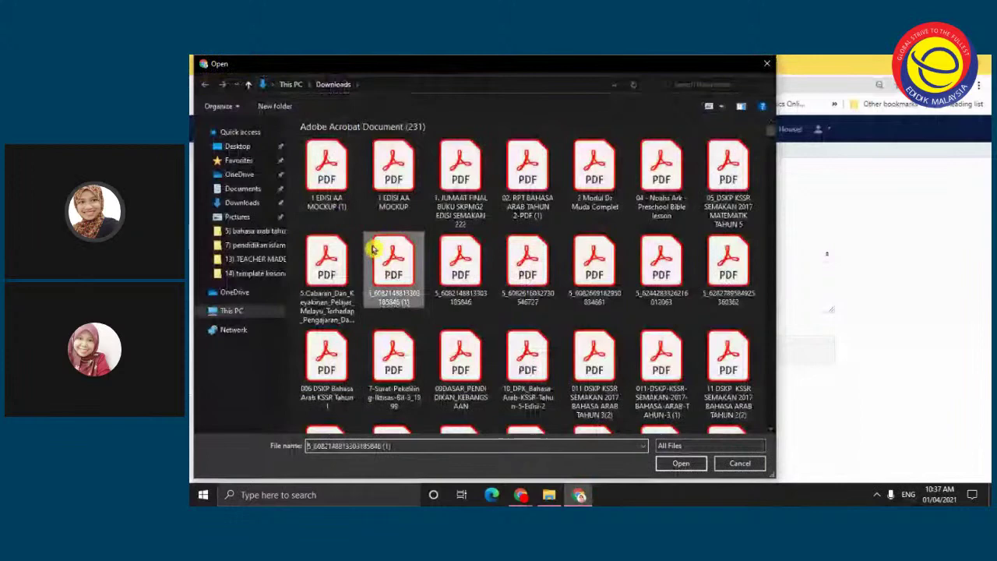
pyautogui.scroll(-5, 377, 250)
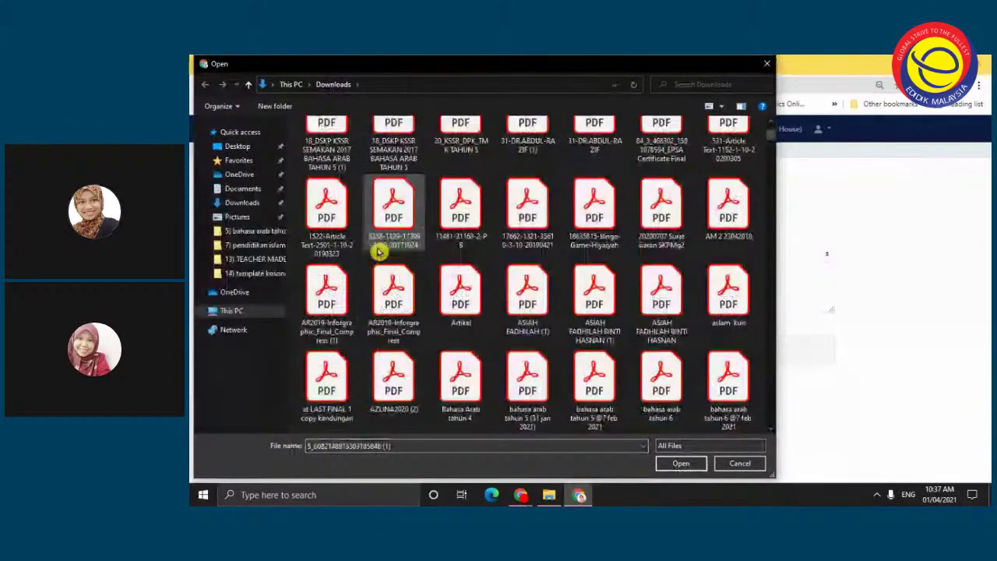
pyautogui.scroll(-10, 377, 250)
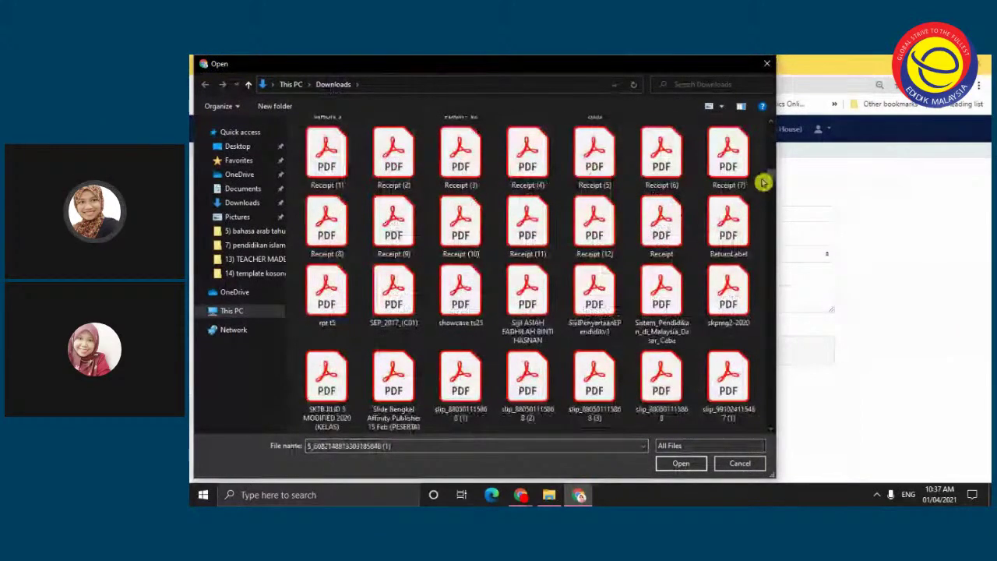
pyautogui.moveTo(764, 182); pyautogui.dragTo(667, 348)
pyautogui.click(311, 204)
pyautogui.click(675, 466)
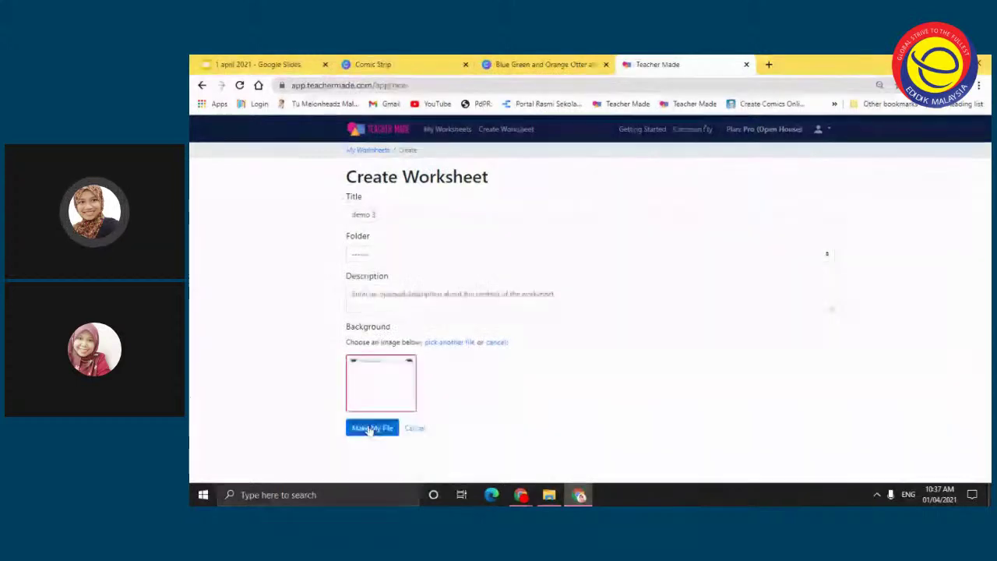
pyautogui.click(371, 429)
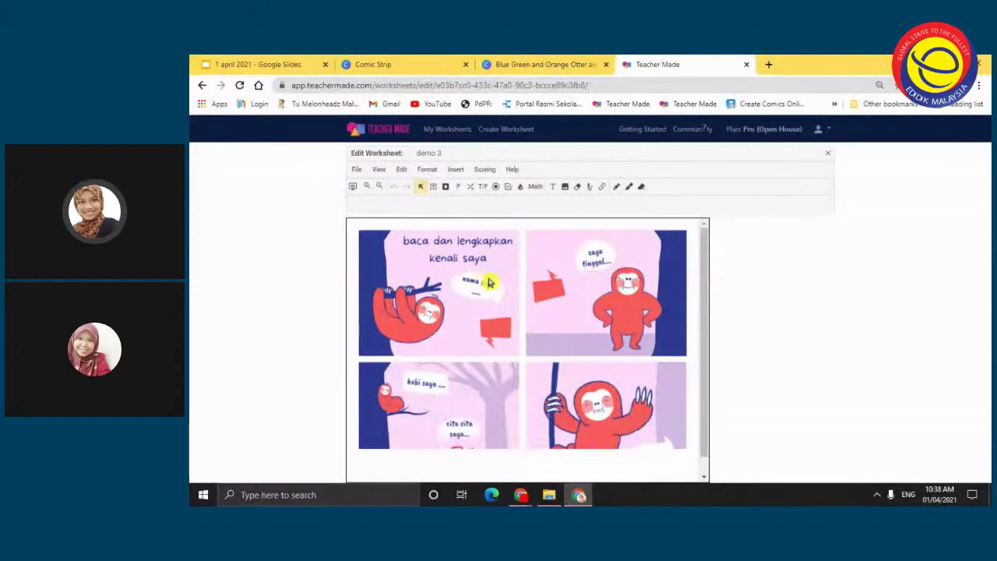
# Add a half page of blank space below the sloth comic strip on the worksheet.
pyautogui.scroll(-1, 506, 364)
pyautogui.scroll(1, 505, 368)
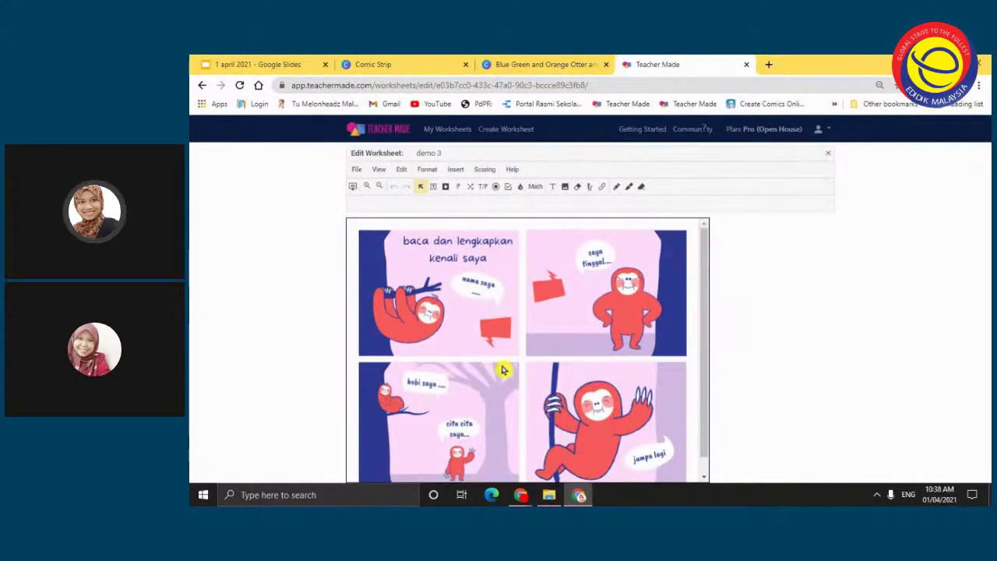
pyautogui.click(553, 188)
pyautogui.scroll(-1, 528, 224)
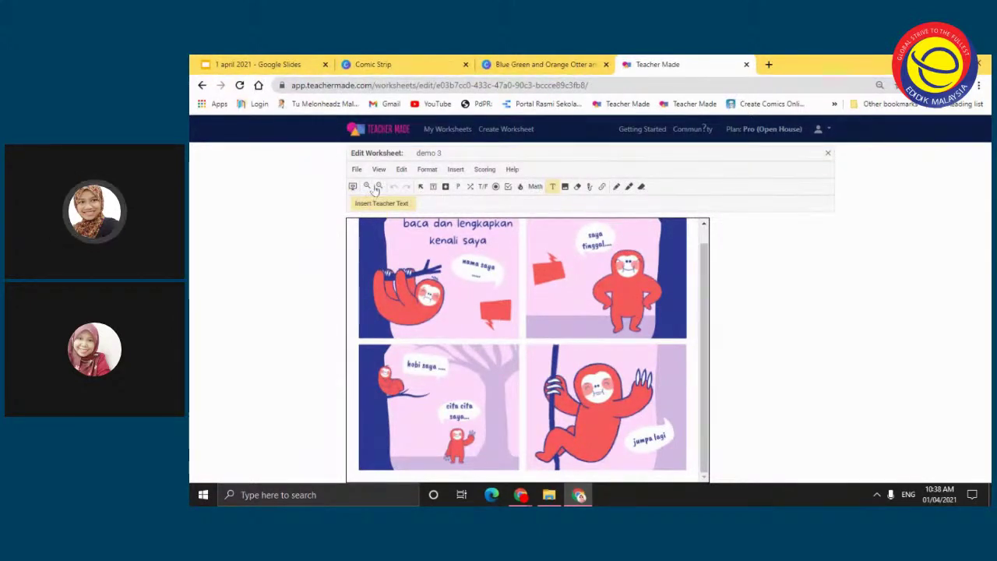
pyautogui.click(357, 169)
pyautogui.moveTo(374, 202)
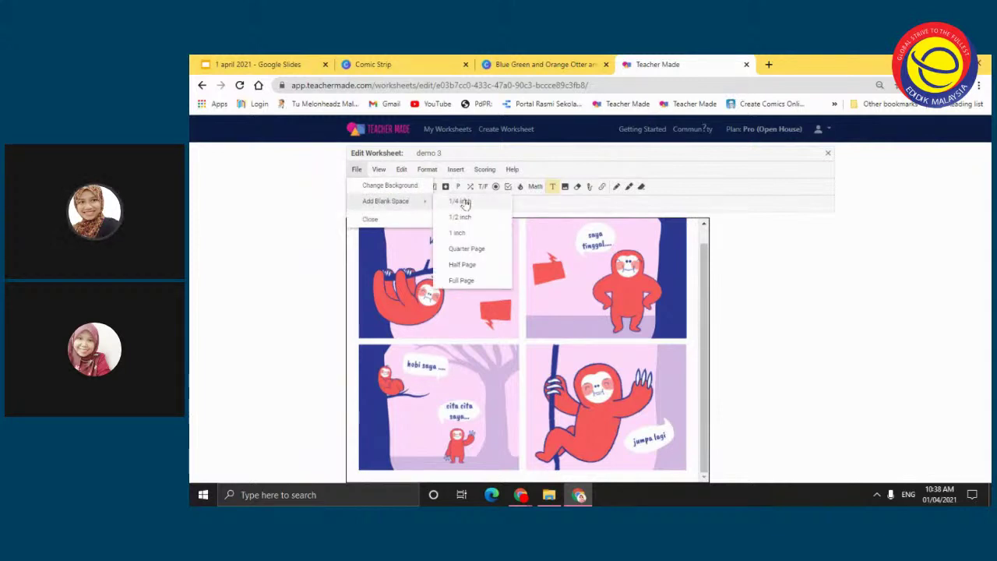
pyautogui.click(465, 265)
pyautogui.scroll(-3, 494, 353)
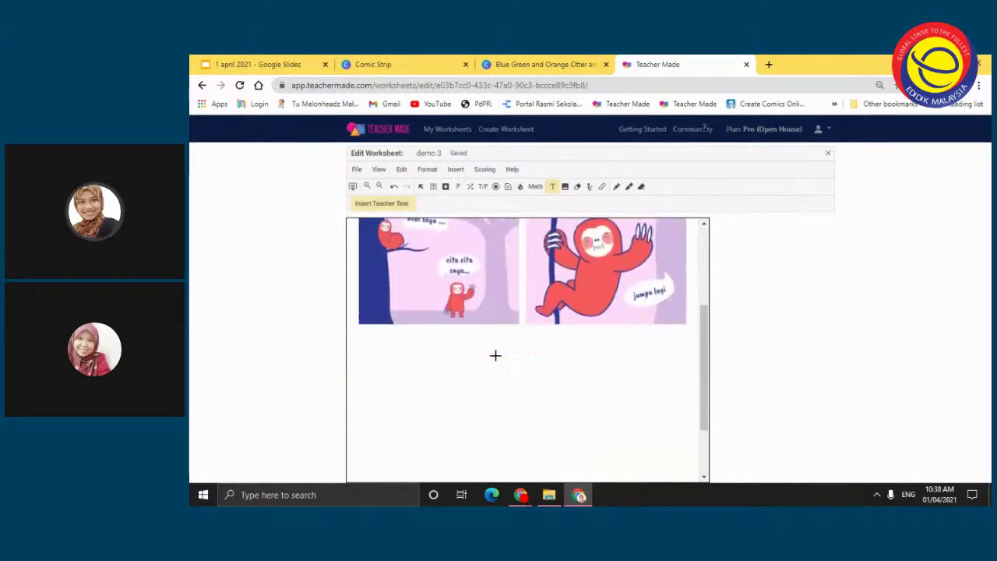
pyautogui.scroll(2, 412, 314)
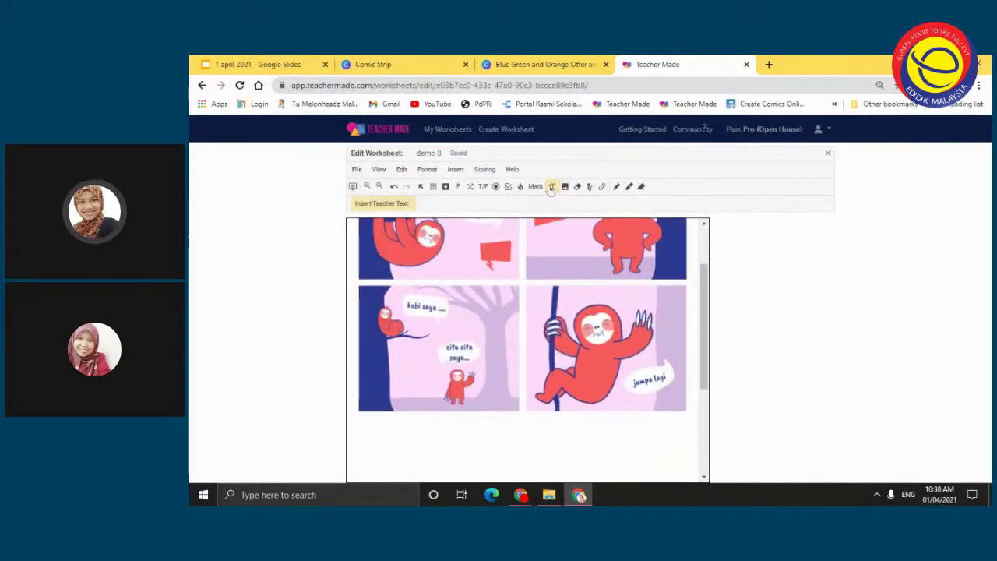
# Insert a wide teacher text box just below the comic with the two lines "click kepada record audio" and "dan perkenalkan diri anda".
pyautogui.scroll(-2, 372, 319)
pyautogui.moveTo(368, 302); pyautogui.dragTo(669, 332)
pyautogui.click(392, 206)
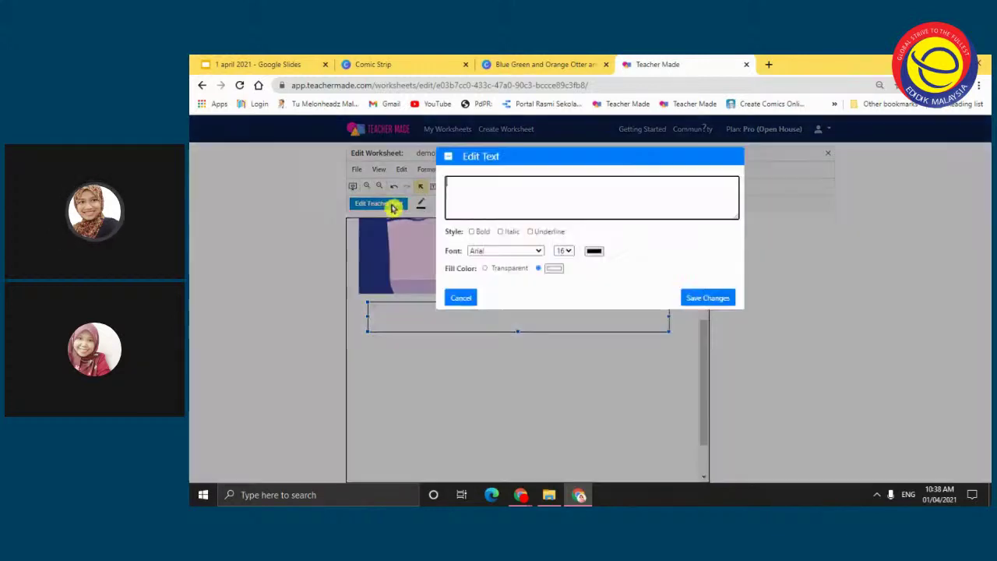
pyautogui.click(522, 198)
pyautogui.write('click')
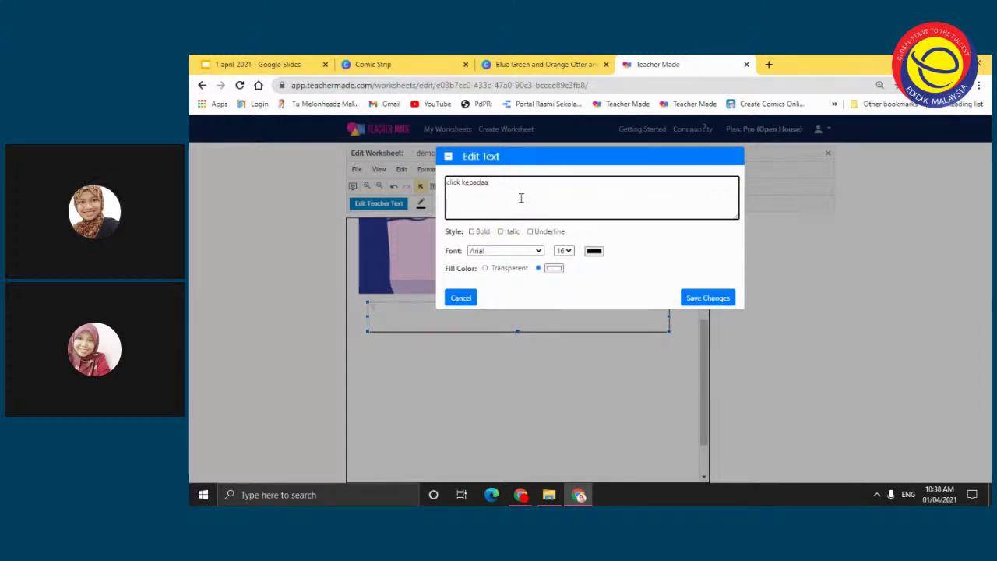
pyautogui.write(' kepada record audio')
pyautogui.press('Return')
pyautogui.write('dan perkenal')
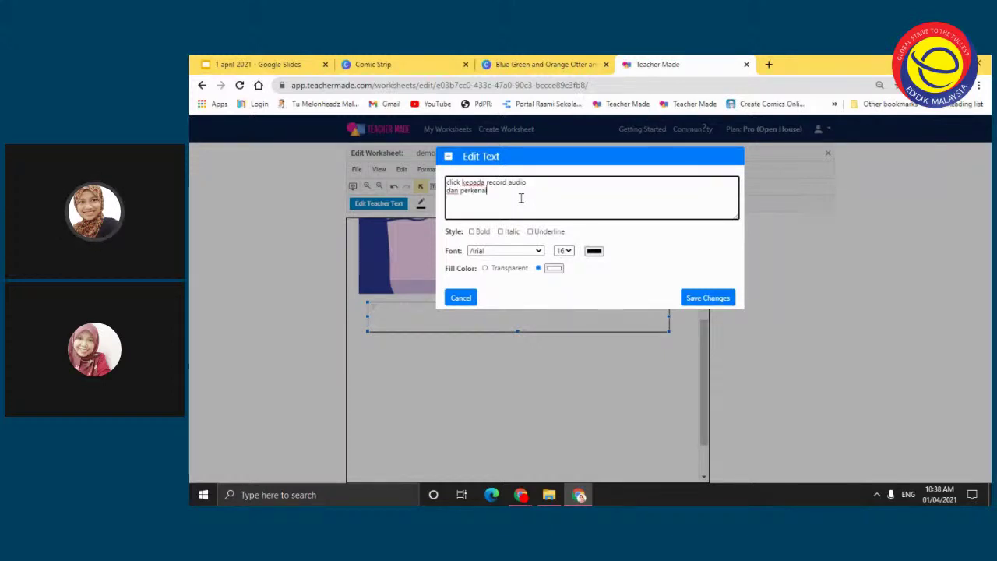
pyautogui.write('kan diri anda')
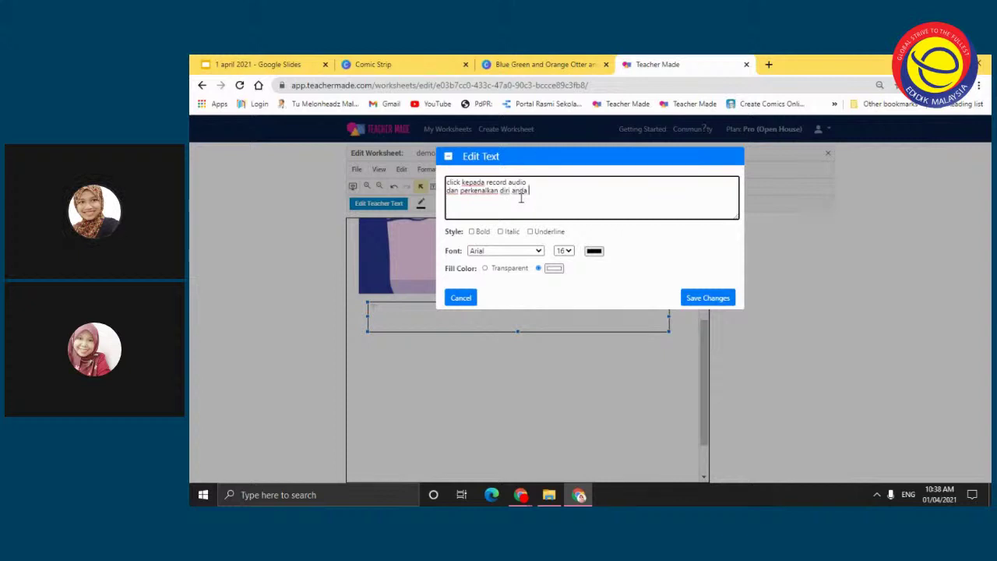
pyautogui.click(701, 299)
pyautogui.click(439, 351)
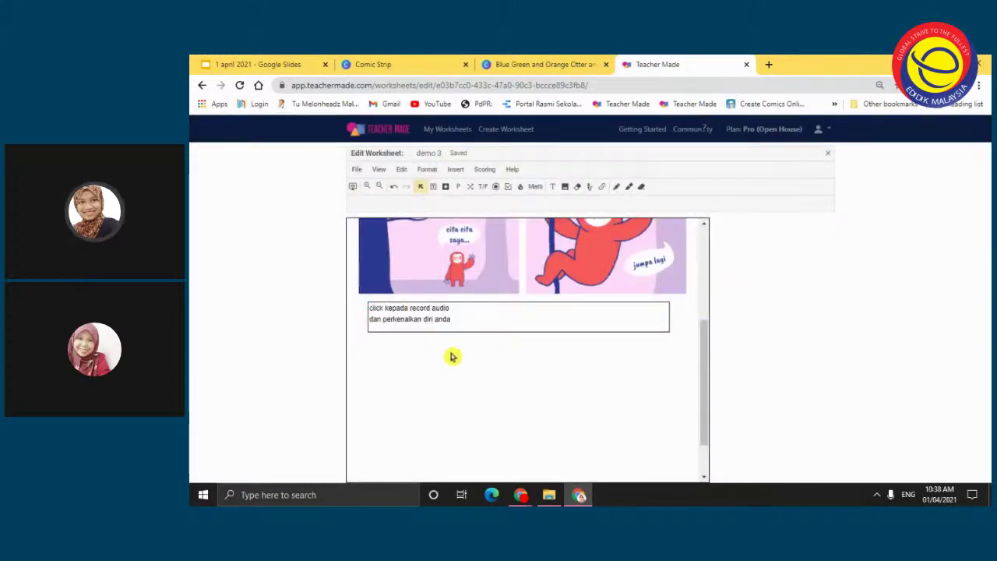
# Return to the top of the demo 3 worksheet and close its editor.
pyautogui.scroll(1, 468, 374)
pyautogui.scroll(2, 467, 375)
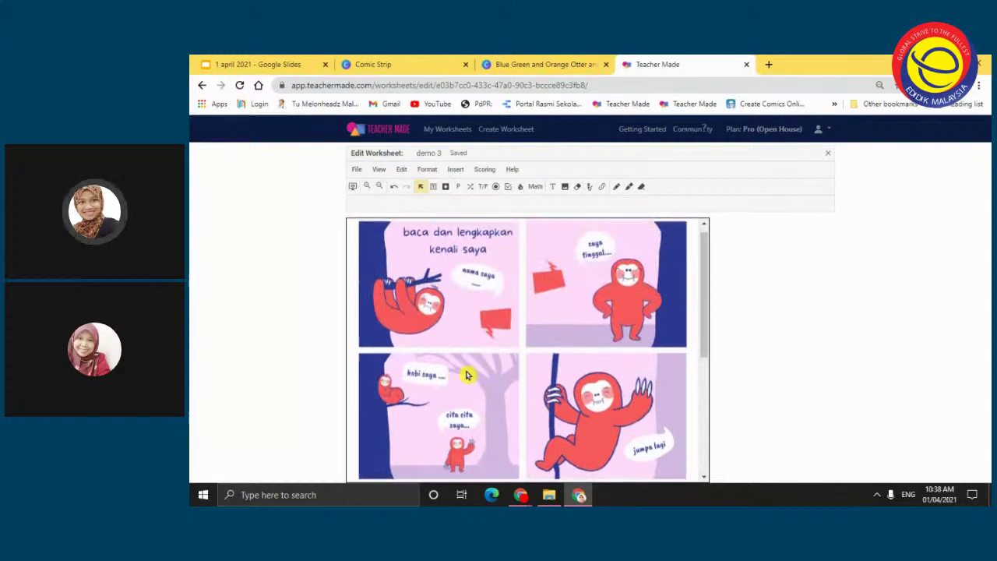
pyautogui.click(828, 152)
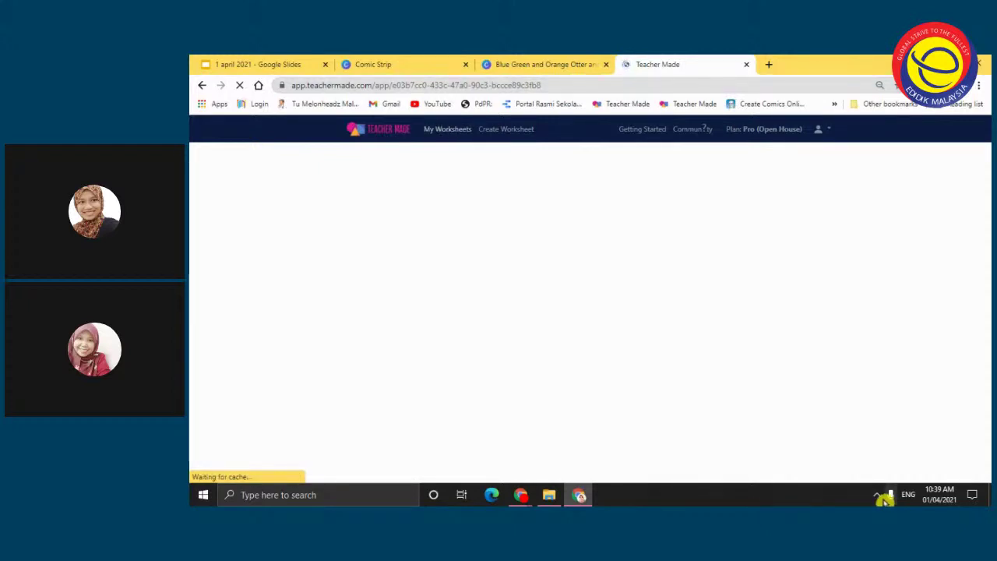
pyautogui.click(879, 497)
pyautogui.click(579, 304)
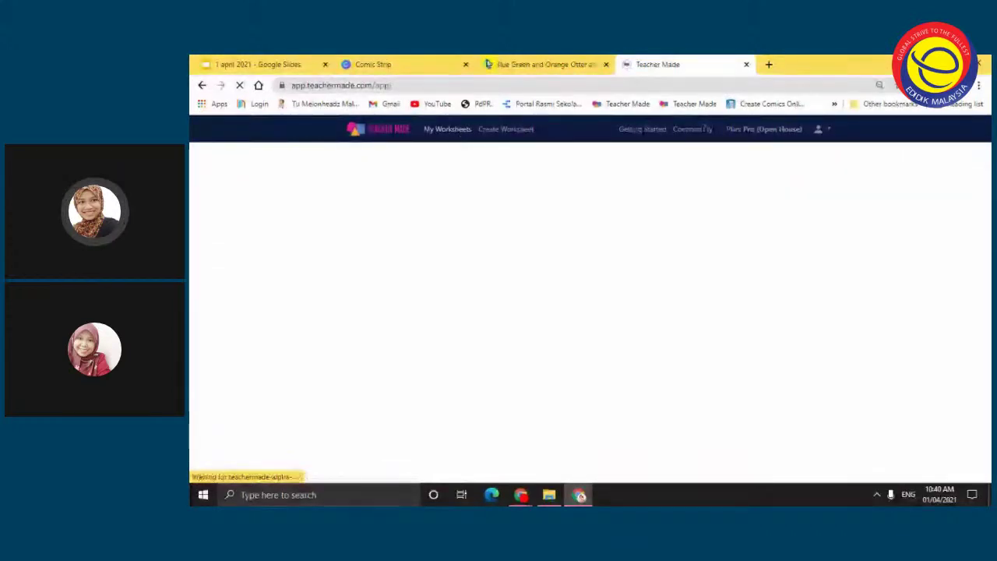
# Switch to the 1 april 2021 Google Slides presentation, view the contoh slide in full screen, and leave full screen.
pyautogui.click(250, 62)
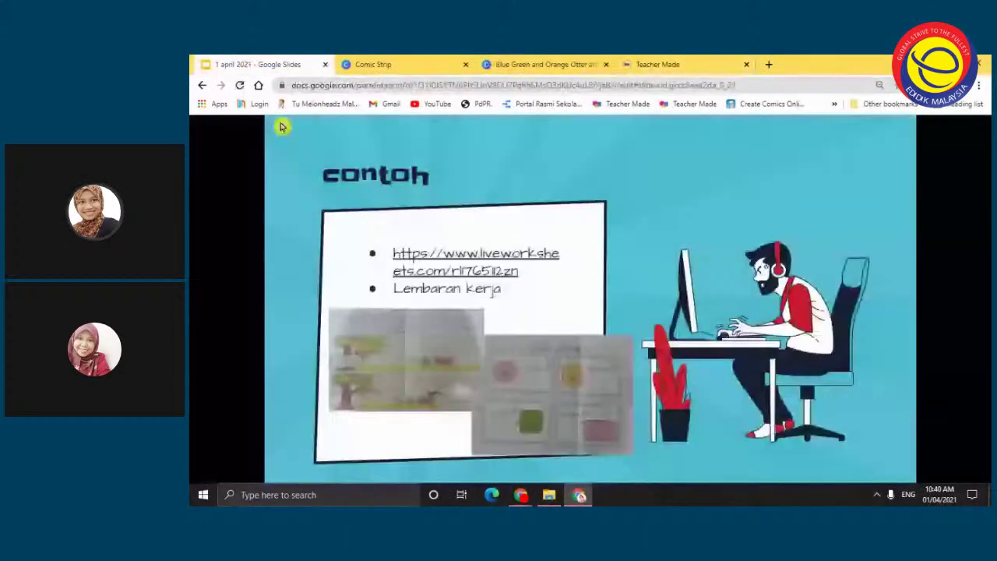
pyautogui.hotkey('ctrl', 'F5')
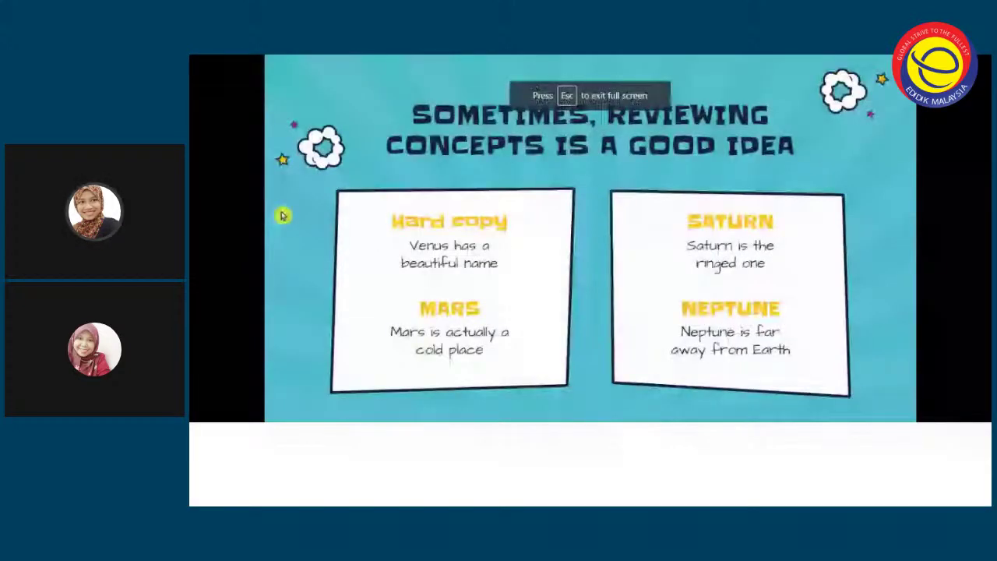
pyautogui.click(283, 215)
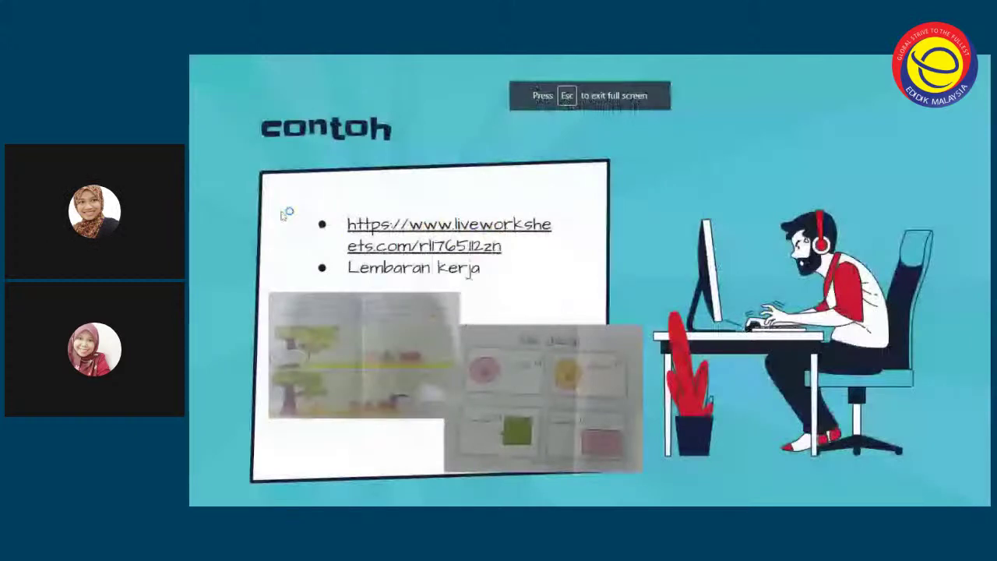
pyautogui.press('Escape')
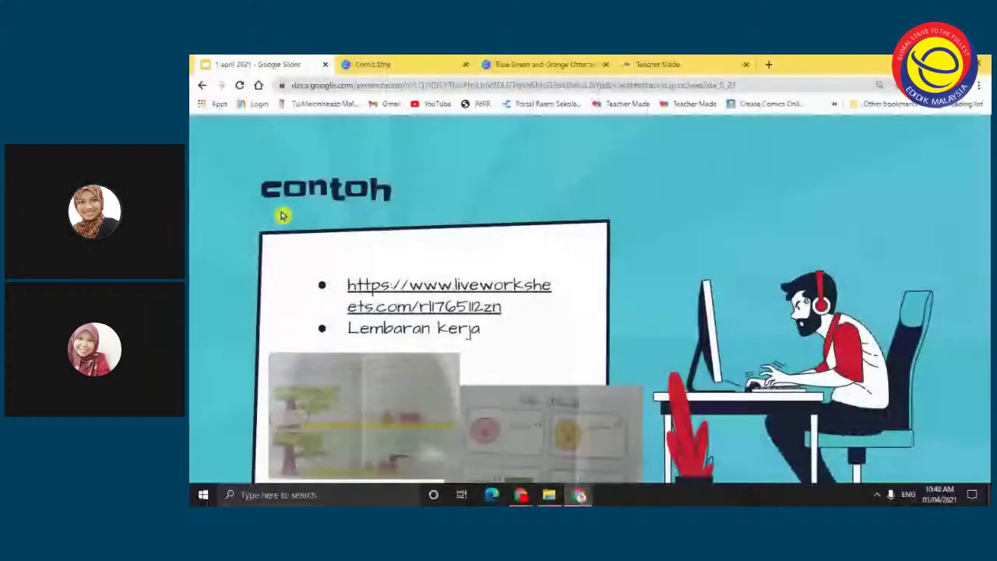